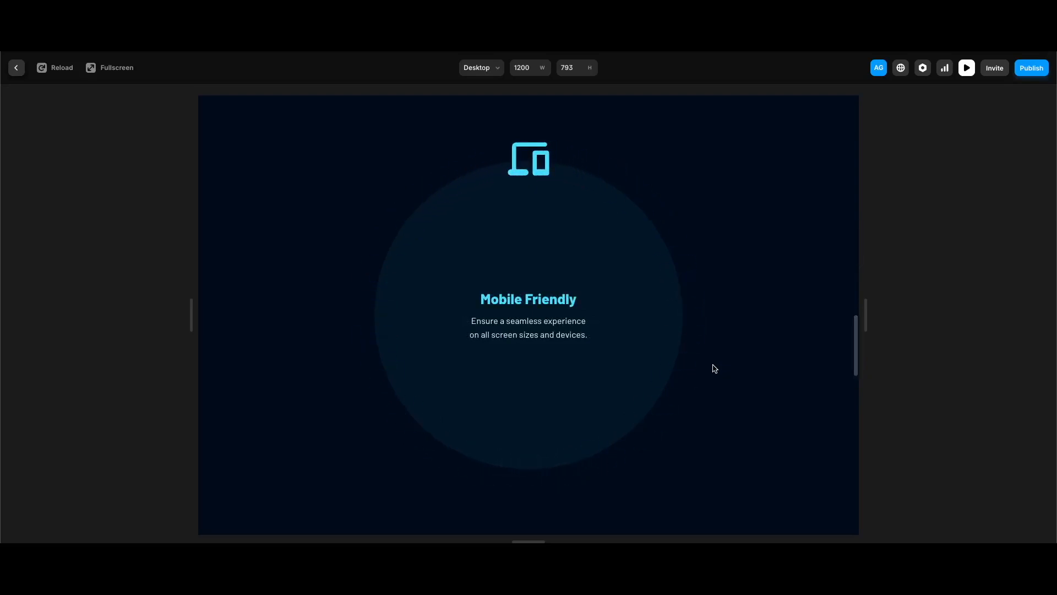
# Preview the page's scroll animation through all sections down to the footer, jump back to the start, and leave the preview
pyautogui.scroll(-3, 715, 368)
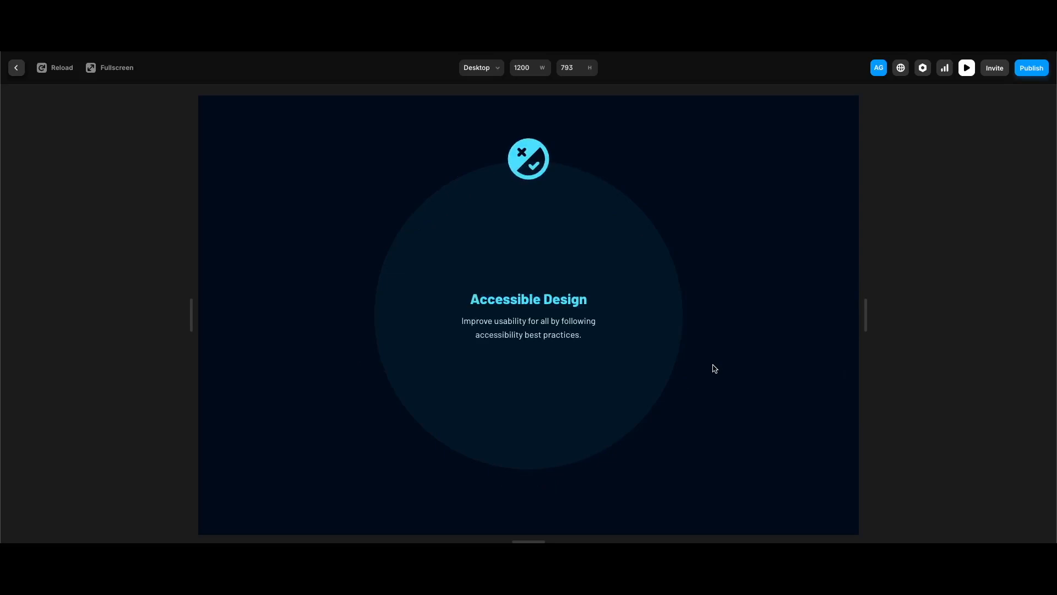
pyautogui.scroll(8, 714, 368)
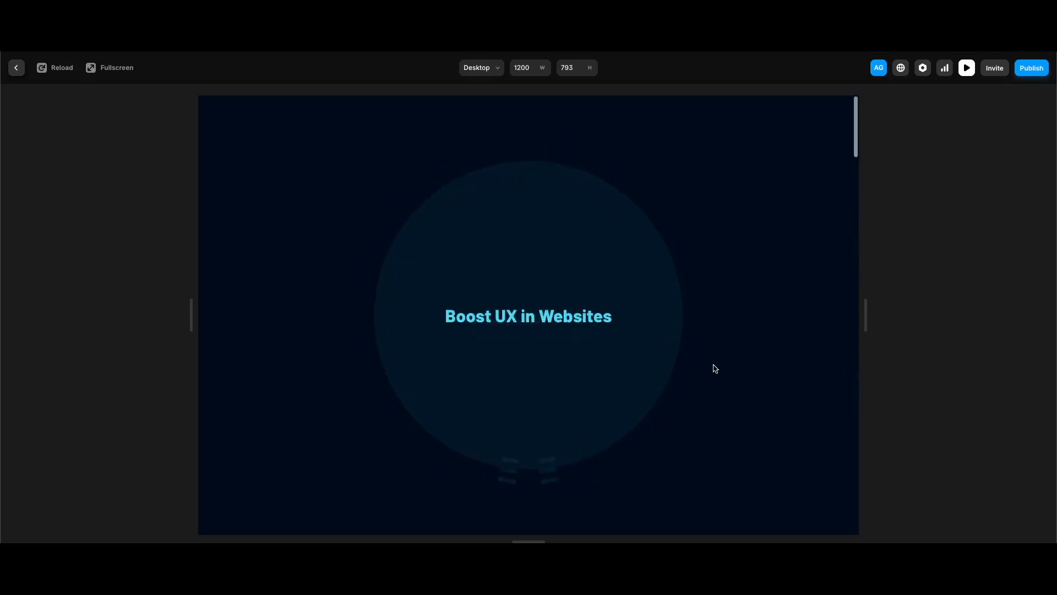
pyautogui.scroll(-5, 714, 368)
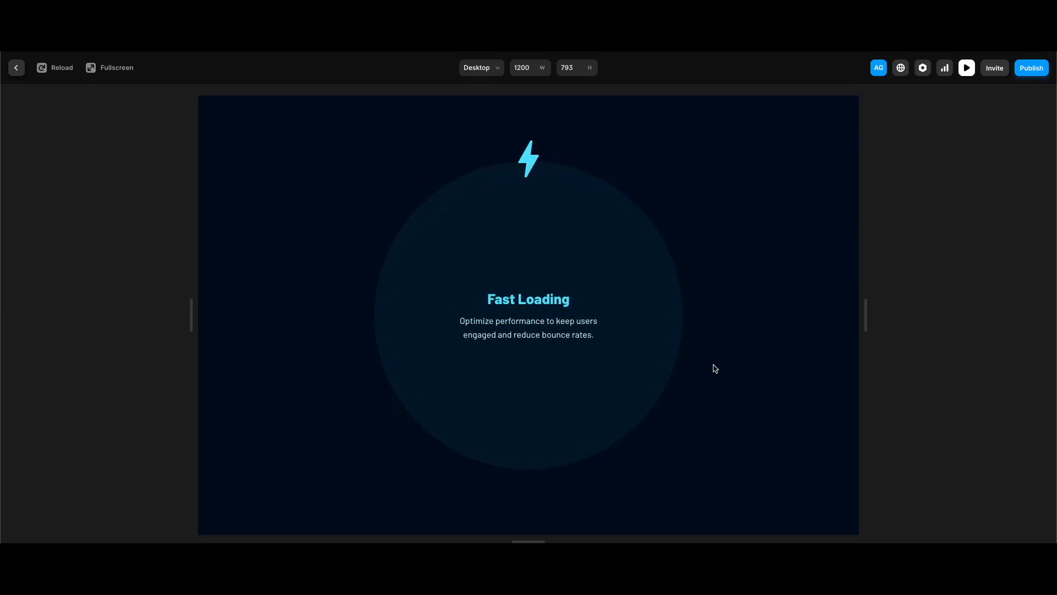
pyautogui.scroll(-3, 715, 368)
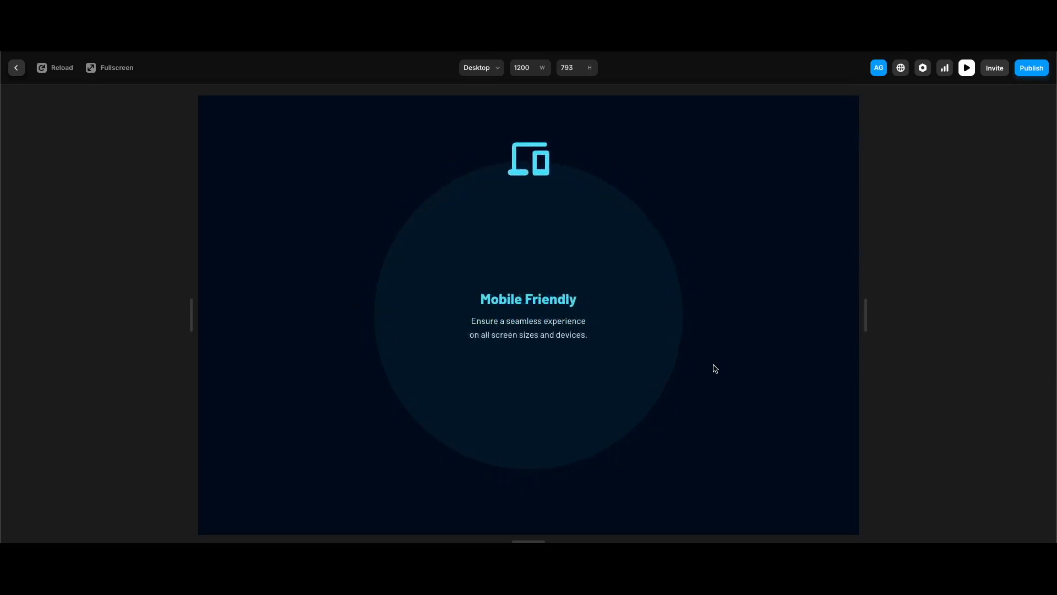
pyautogui.scroll(-3, 715, 368)
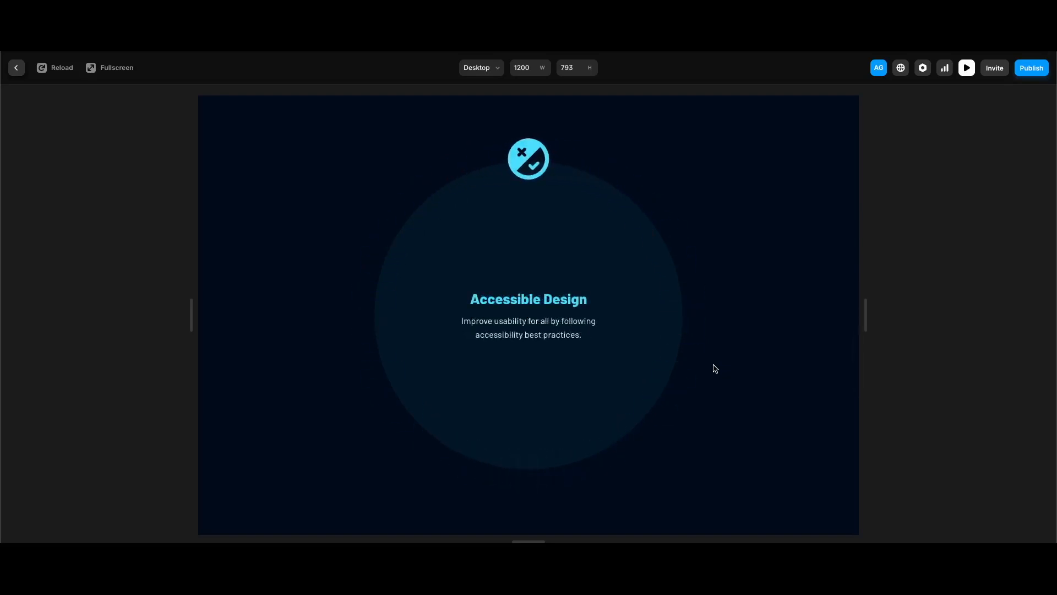
pyautogui.scroll(3, 715, 368)
pyautogui.scroll(-4, 714, 368)
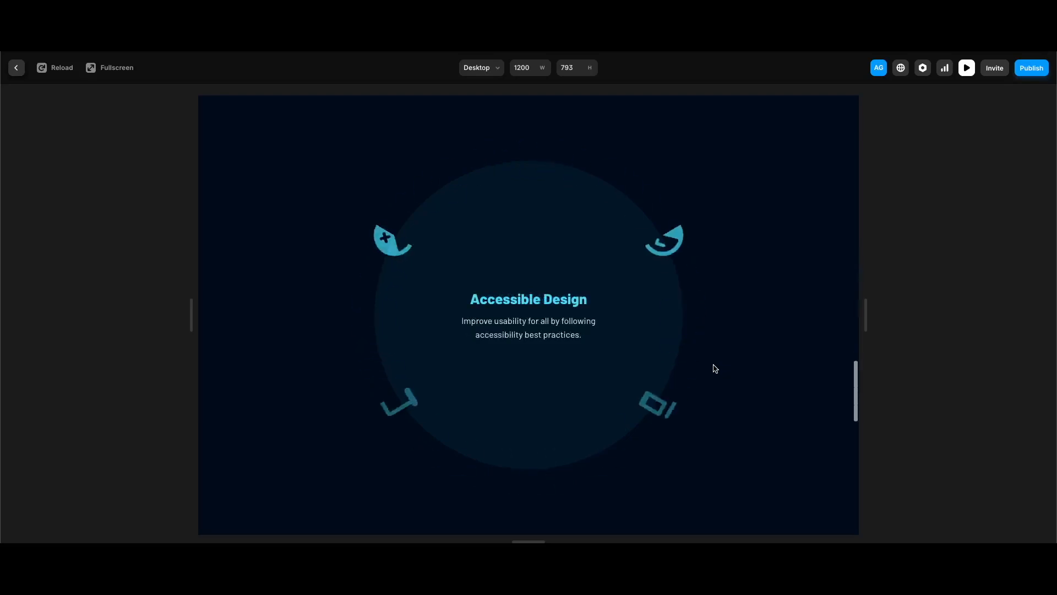
pyautogui.scroll(-5, 714, 367)
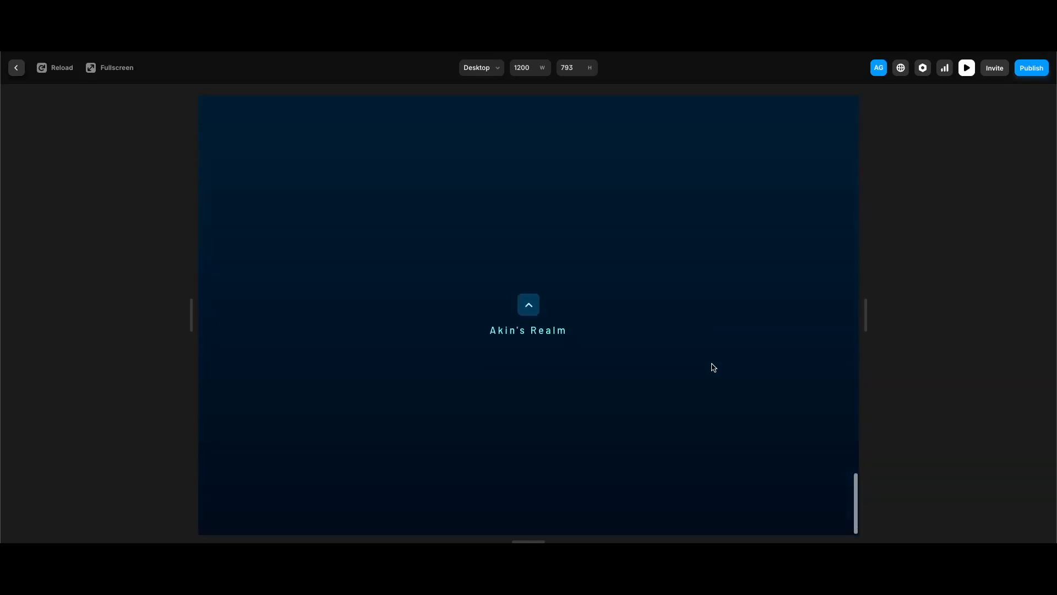
pyautogui.click(529, 304)
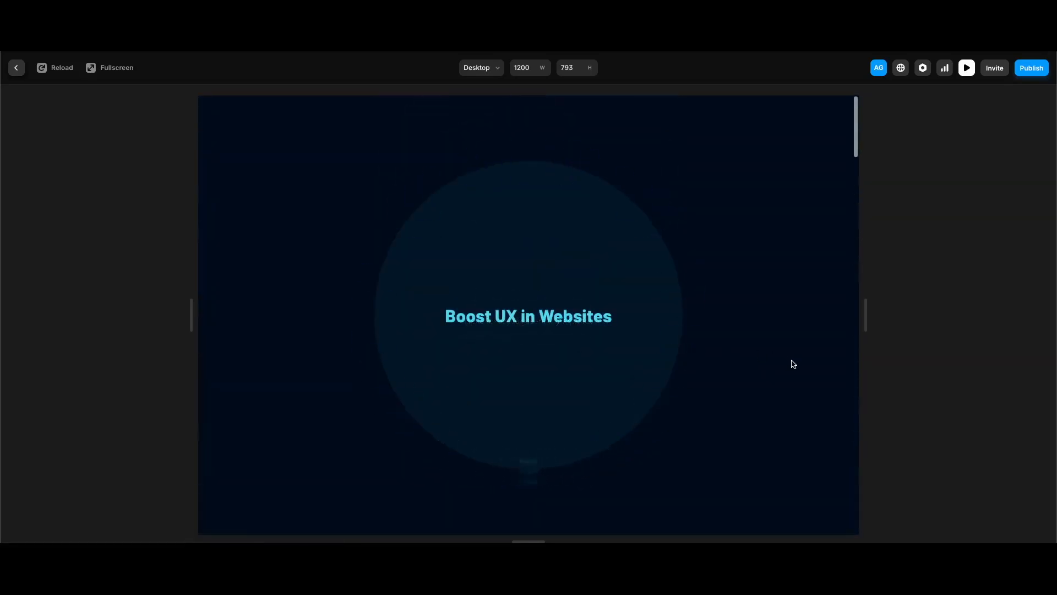
pyautogui.press('Escape')
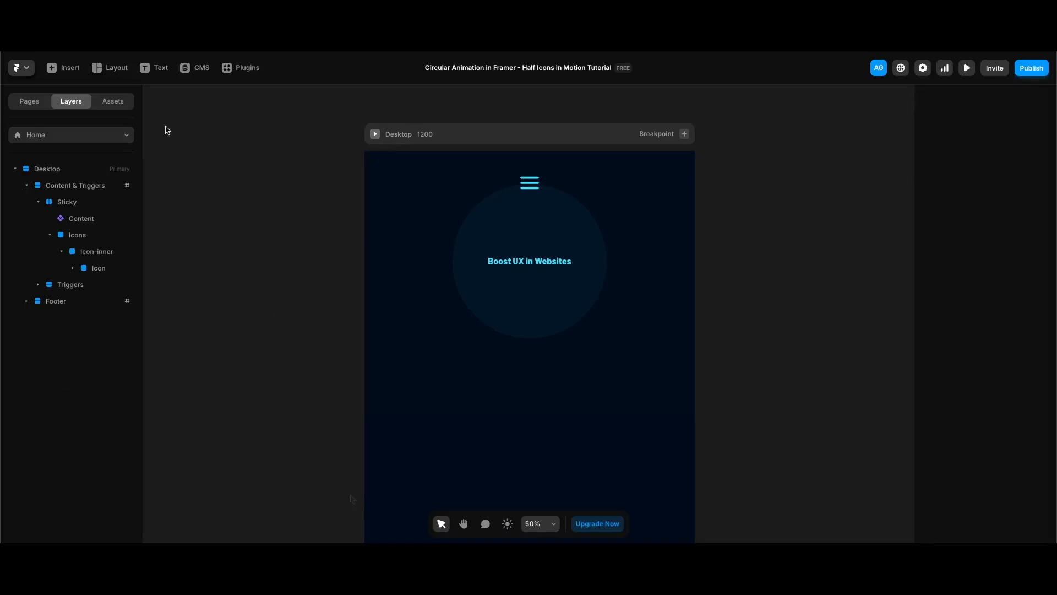
# Examine the Sticky, Content, Icons and Triggers layers, including the scroll section names of the individual triggers
pyautogui.click(81, 203)
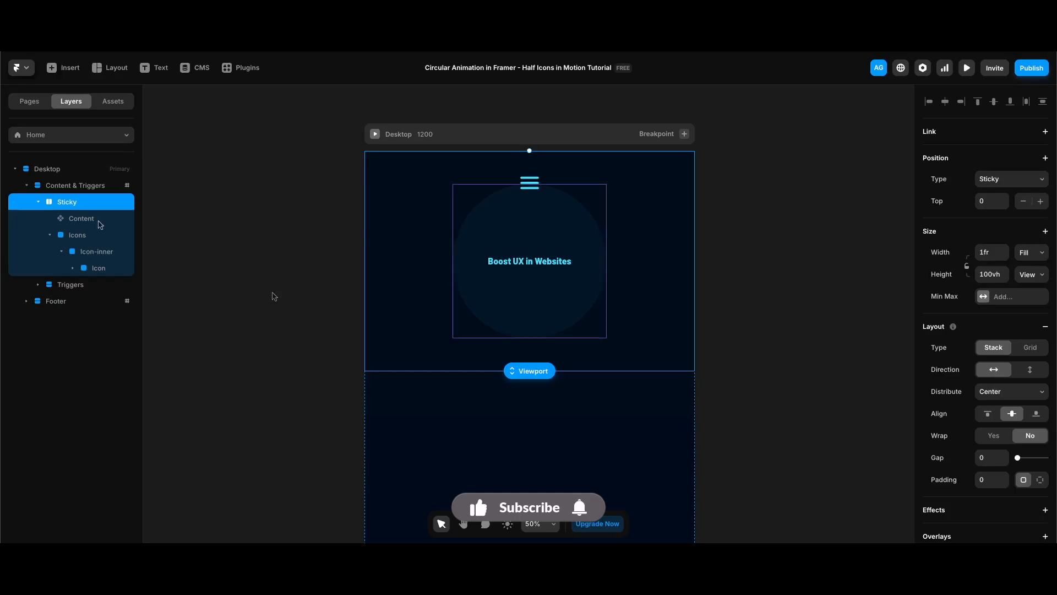
pyautogui.click(99, 220)
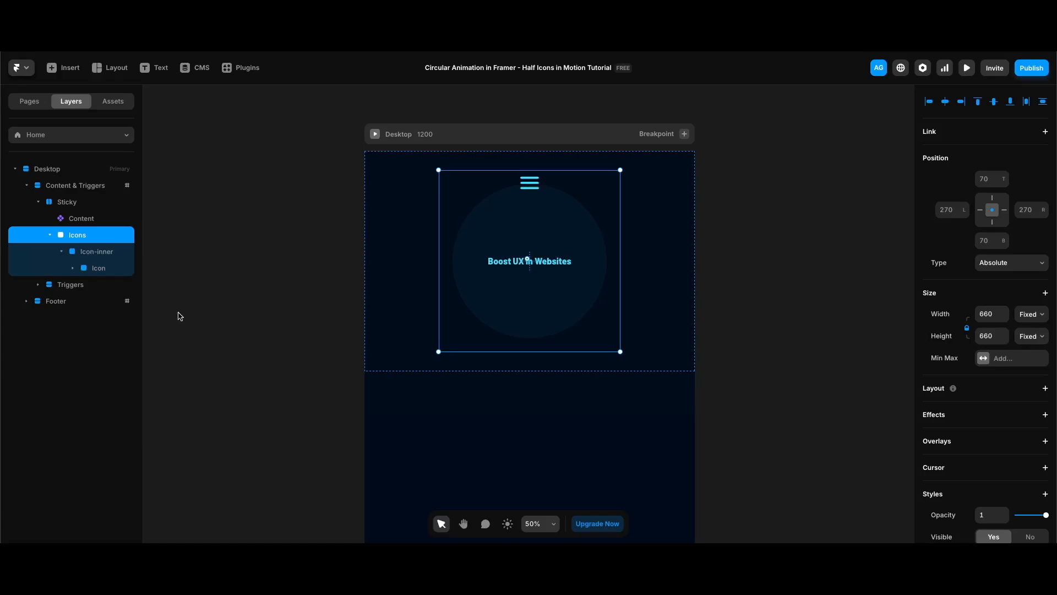
pyautogui.click(71, 284)
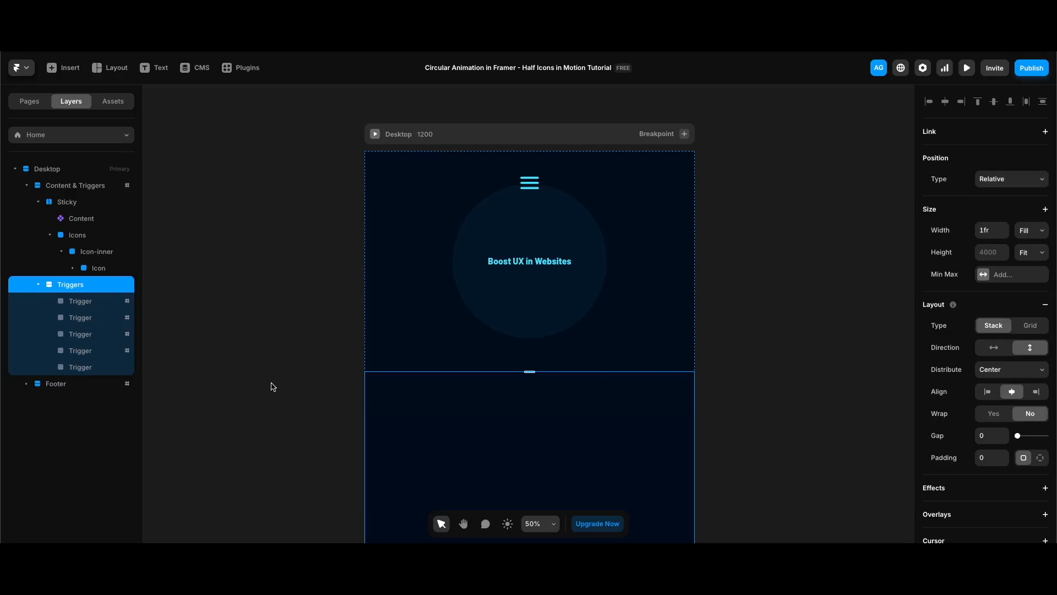
pyautogui.click(92, 302)
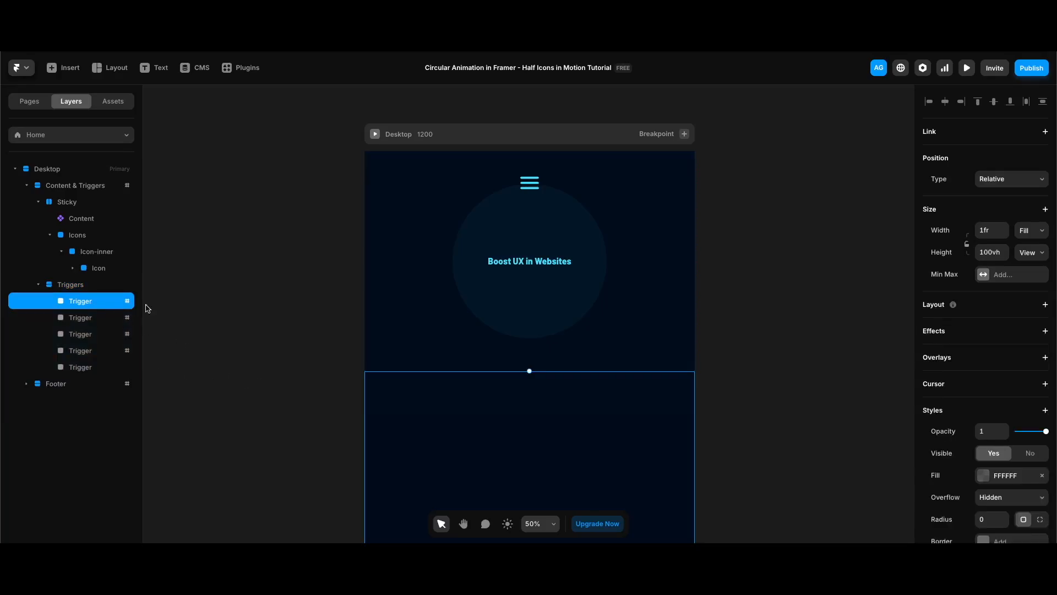
pyautogui.scroll(-4, 986, 476)
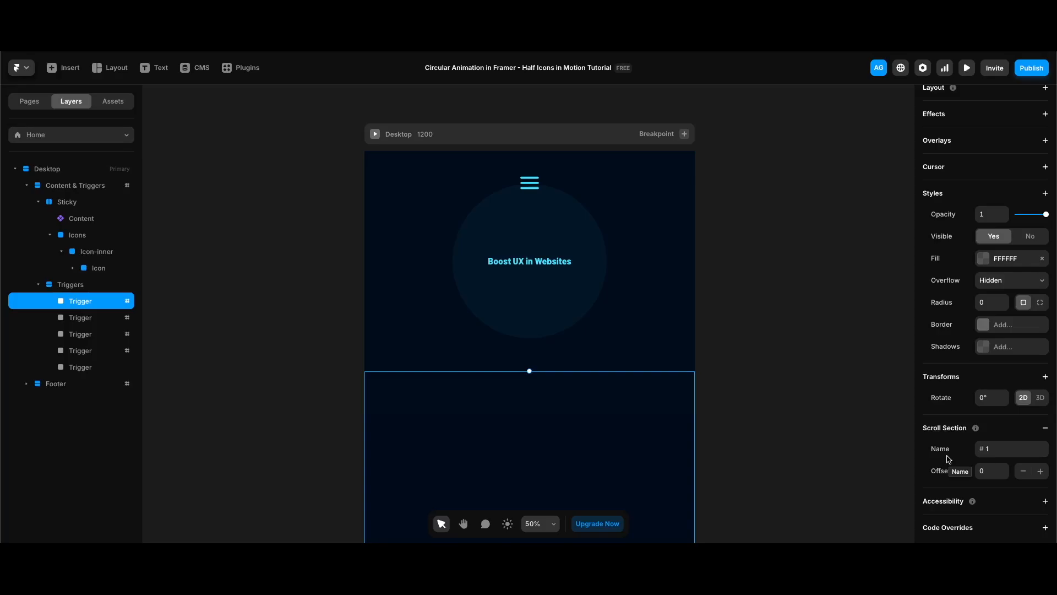
pyautogui.click(95, 318)
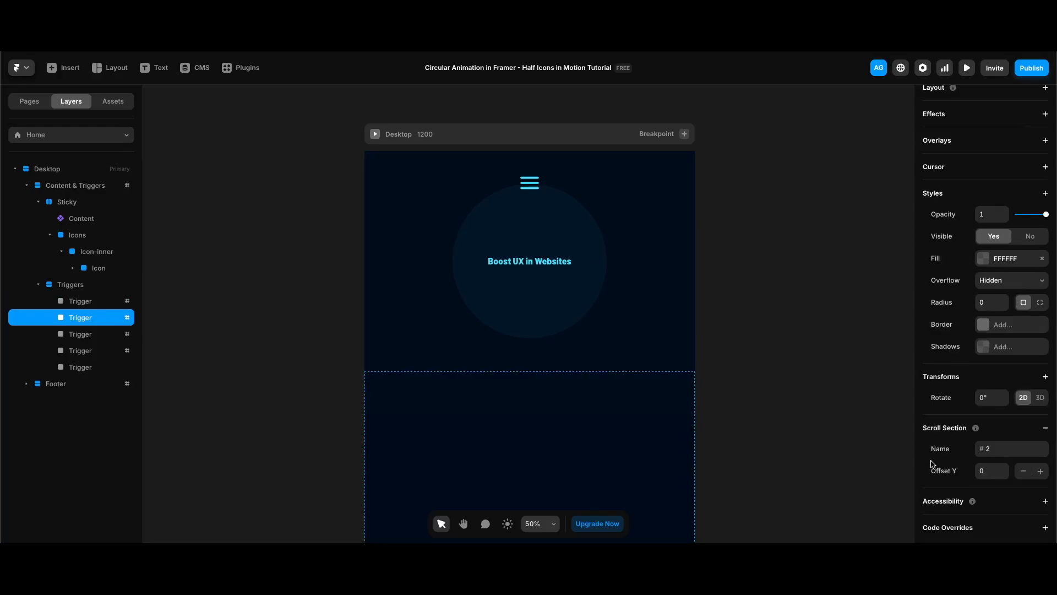
pyautogui.click(85, 368)
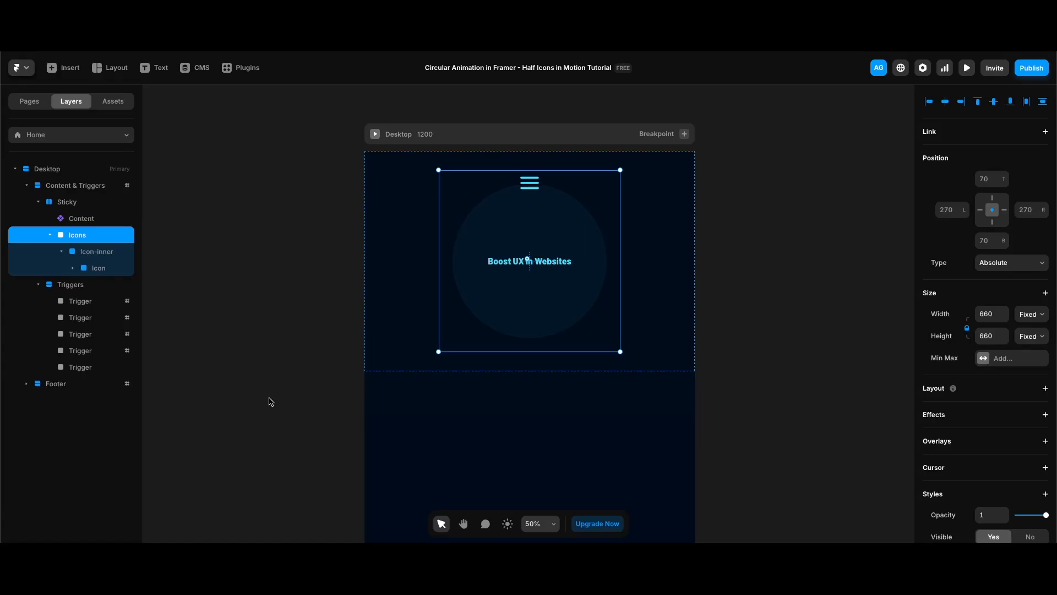
# Convert the Icon-inner frame into a component, keeping the name Icon-inner
pyautogui.click(119, 252)
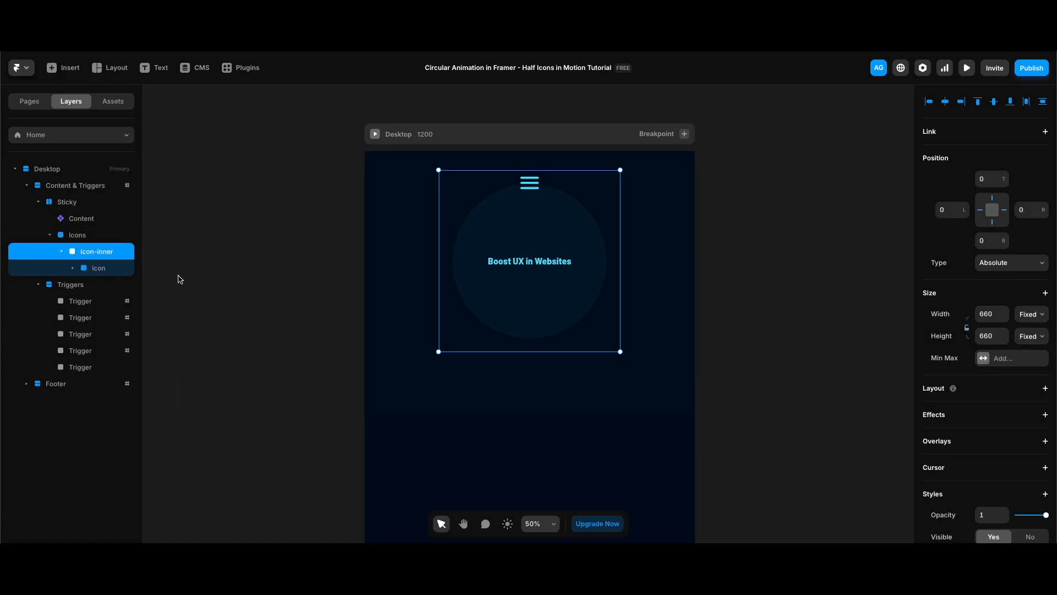
pyautogui.press('alt+super+k')
pyautogui.press('Return')
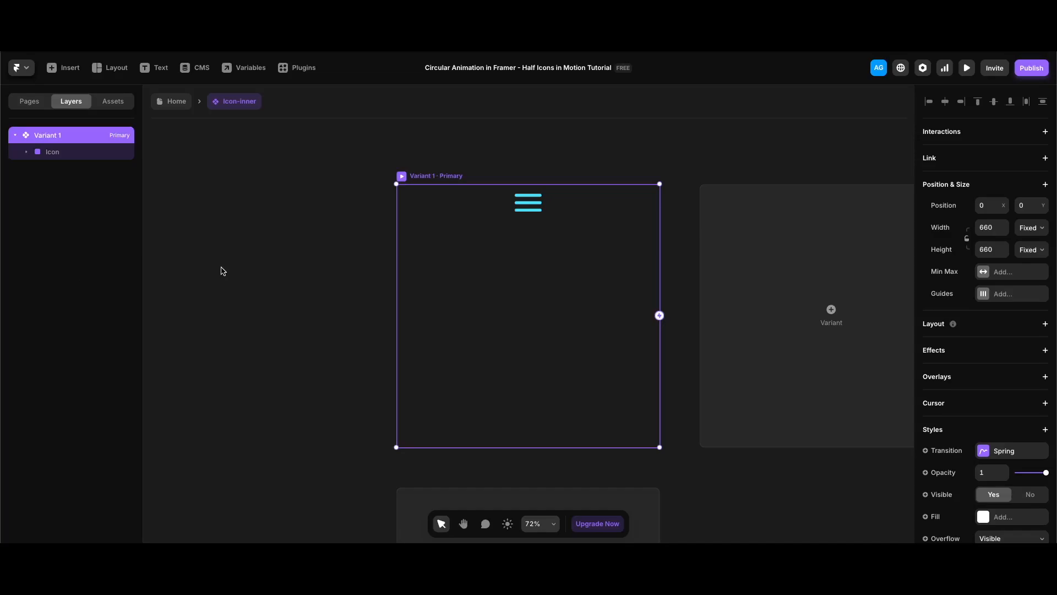
# Set the right offset of the Material icon inside the Icon frame to -45
pyautogui.click(67, 168)
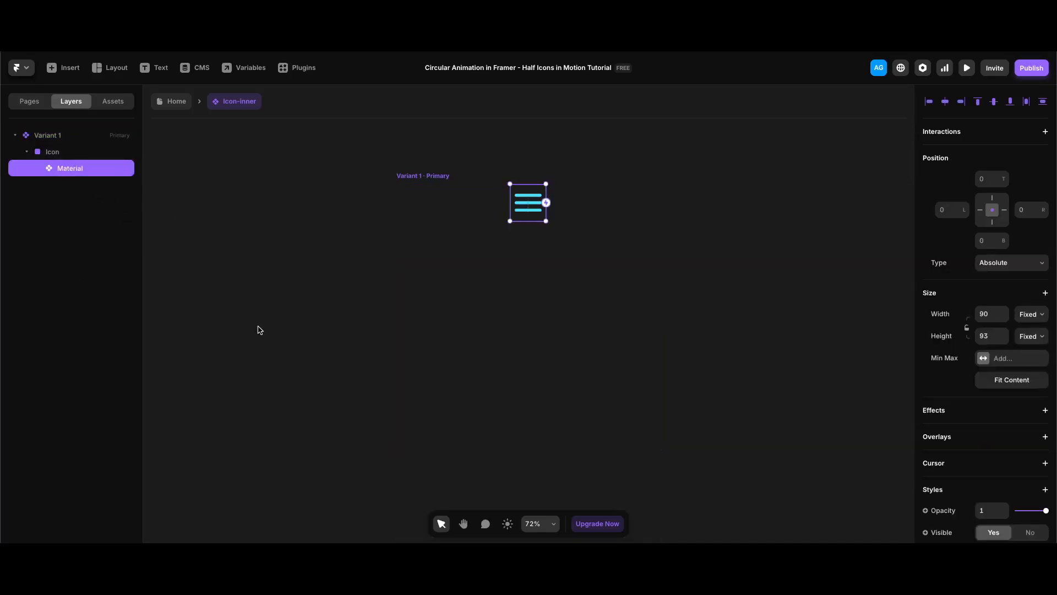
pyautogui.click(1032, 213)
pyautogui.write('-45')
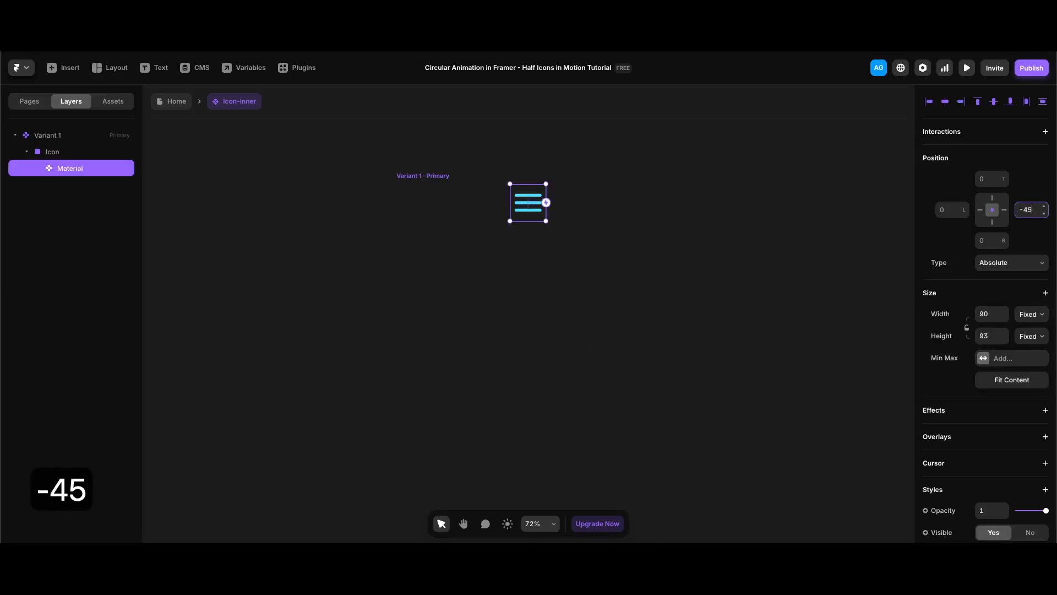
pyautogui.press('Return')
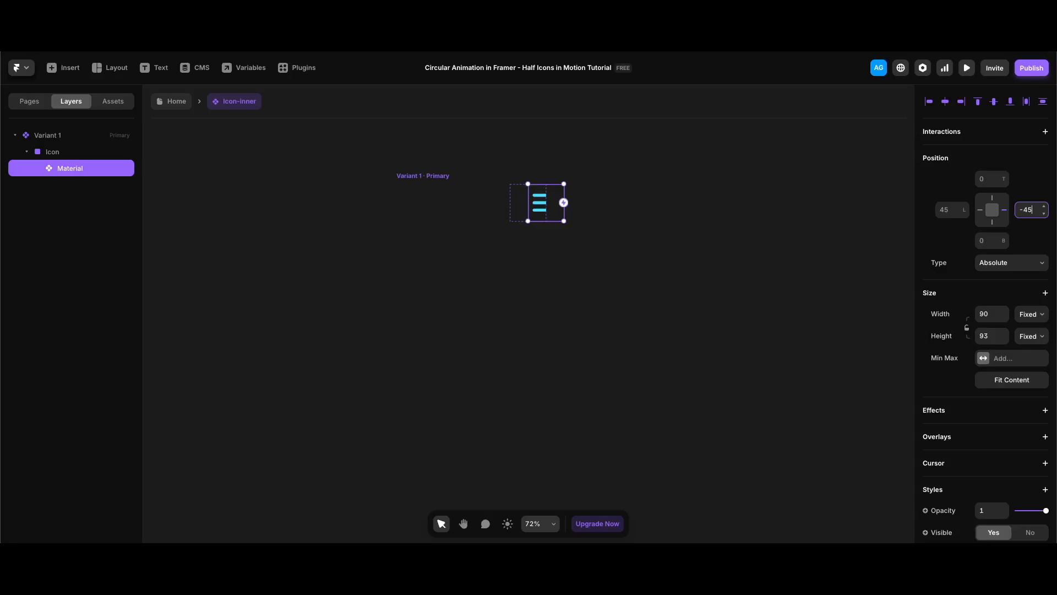
# Wrap the Icon frame in a new parent frame and rename that frame Left Wrap
pyautogui.click(70, 154)
pyautogui.press('super+Return')
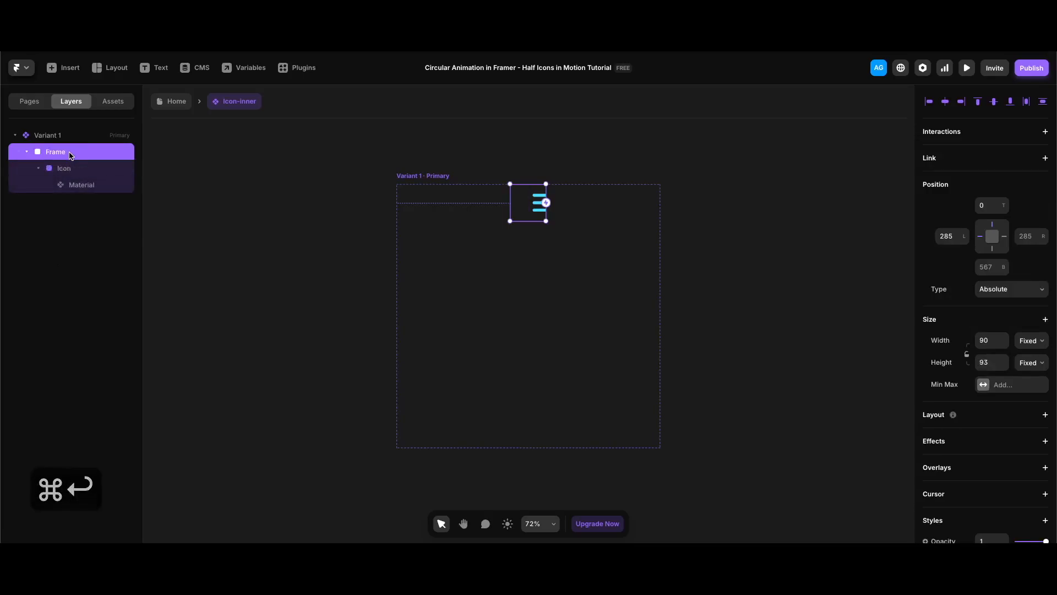
pyautogui.doubleClick(55, 152)
pyautogui.write('Left Wrap')
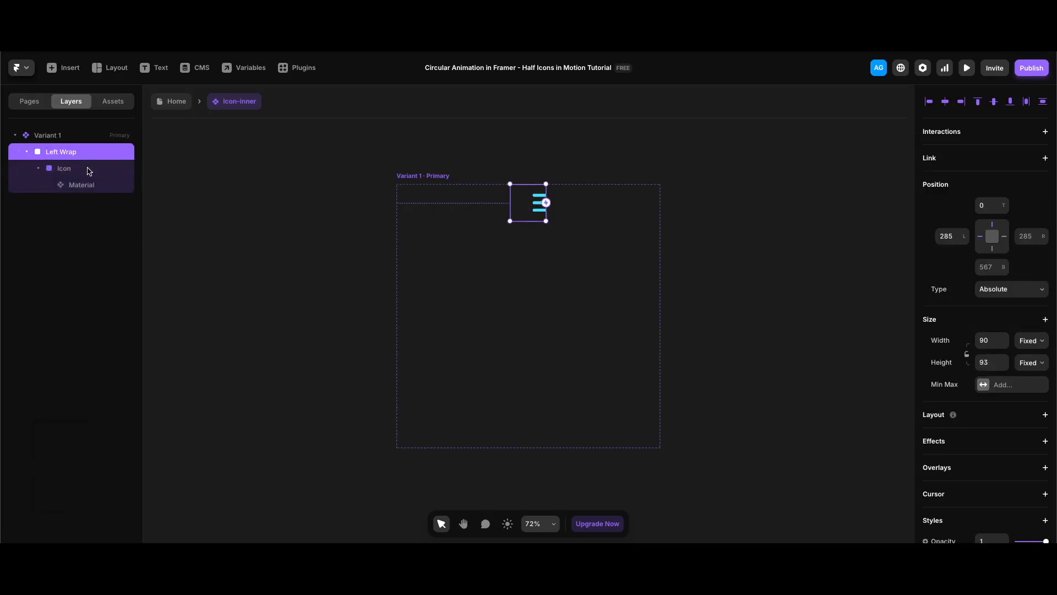
# Set Left Wrap's width and height to 100% and centre it vertically within the variant
pyautogui.click(88, 168)
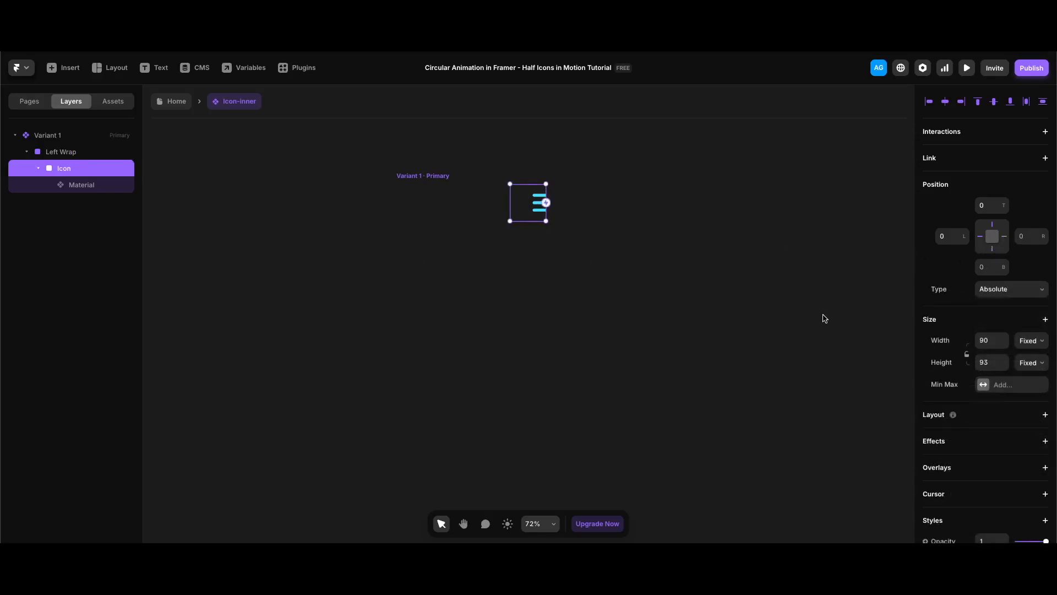
pyautogui.click(79, 154)
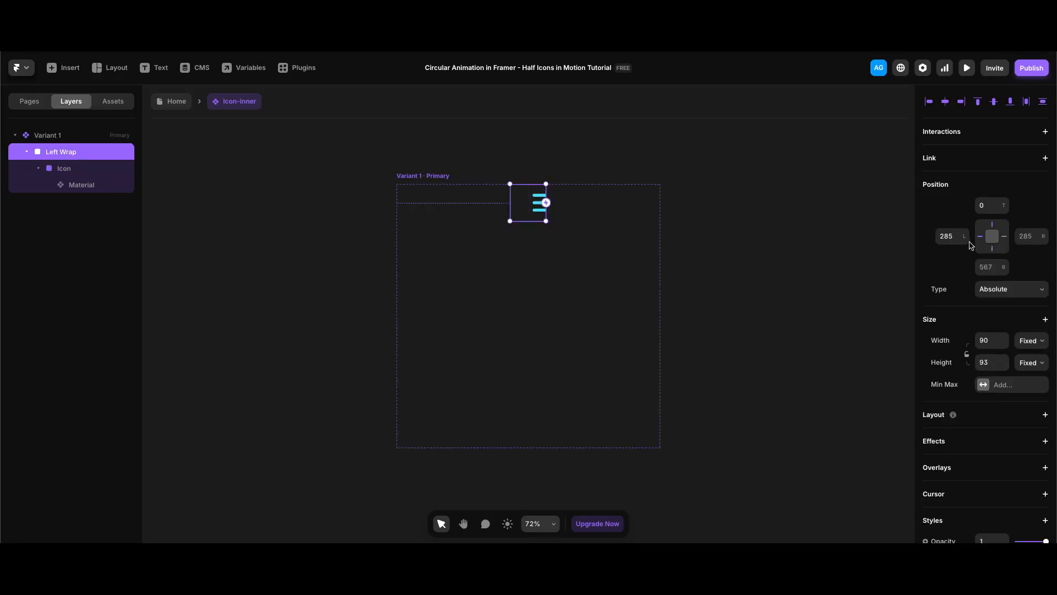
pyautogui.moveTo(995, 238)
pyautogui.click(988, 339)
pyautogui.write('100')
pyautogui.press('Return')
pyautogui.click(988, 362)
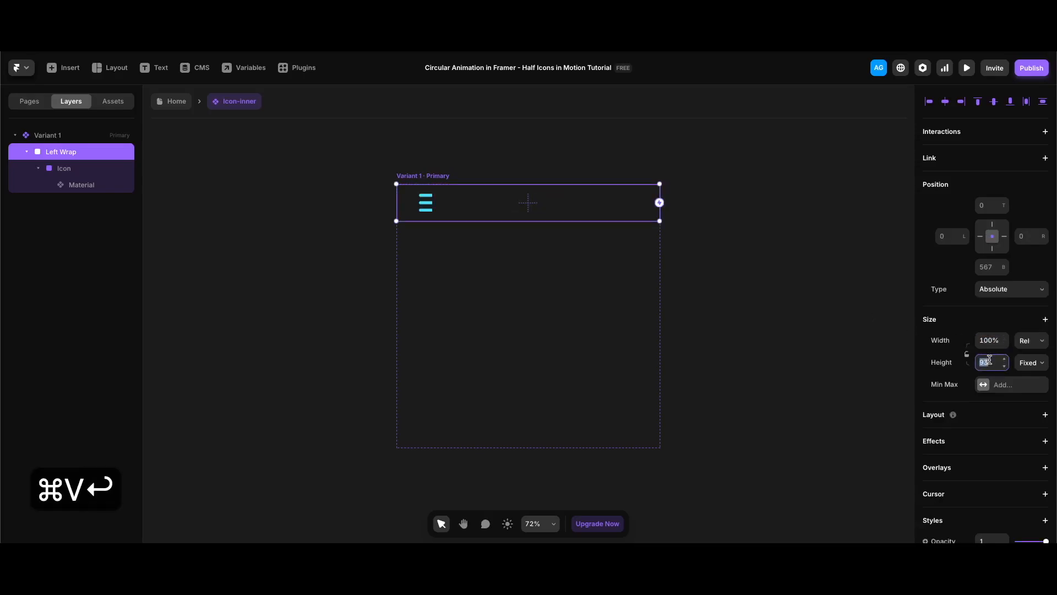
pyautogui.write('100%')
pyautogui.press('Return')
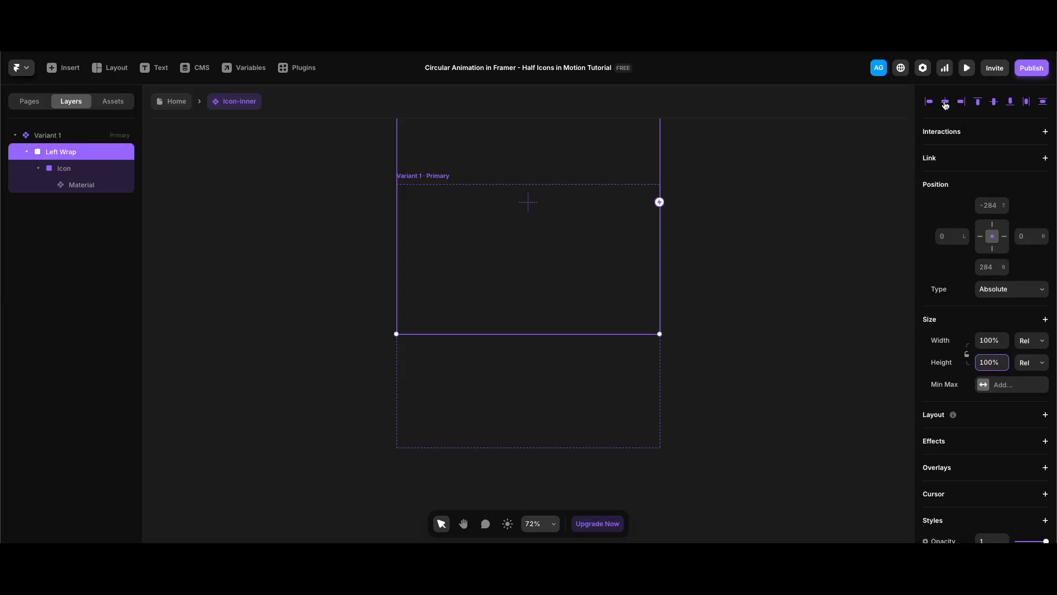
pyautogui.click(995, 102)
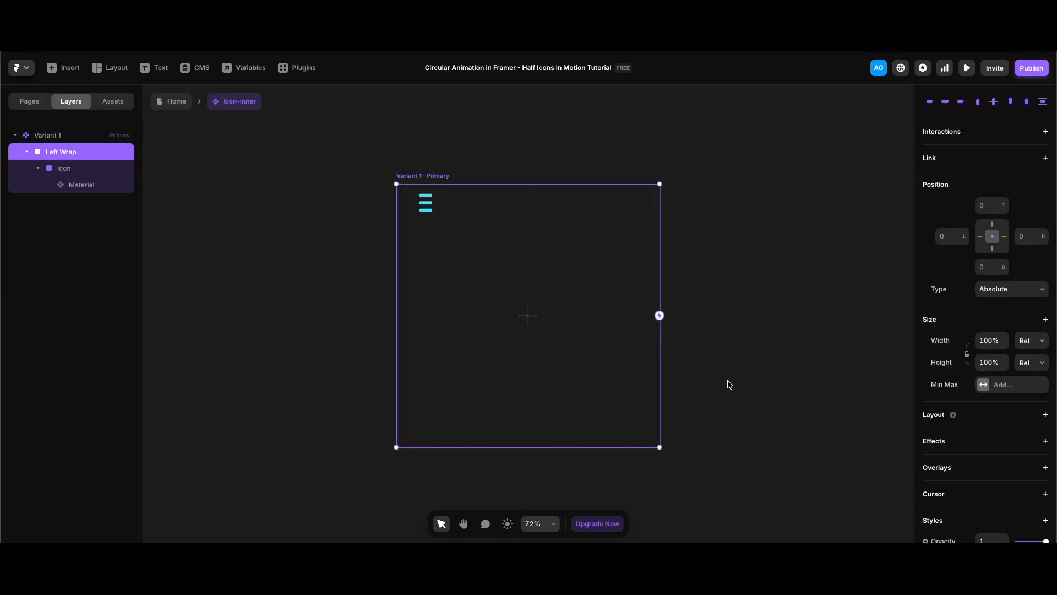
# Show the rulers and move Left Wrap's Icon frame to left offset 240, with its right edge on the vertical centre guide
pyautogui.hotkey('ctrl', 'r')
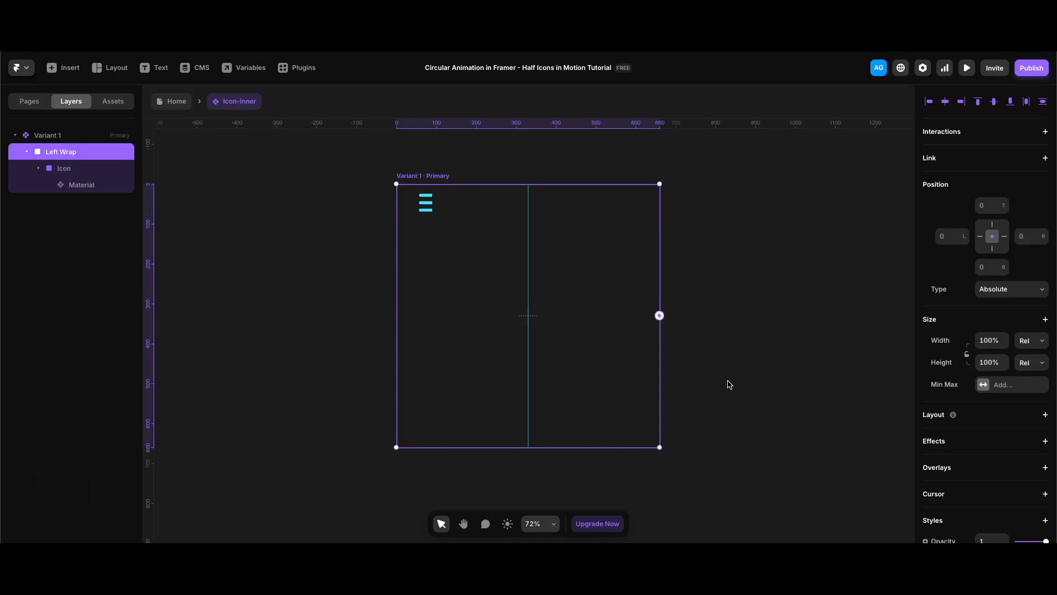
pyautogui.click(96, 172)
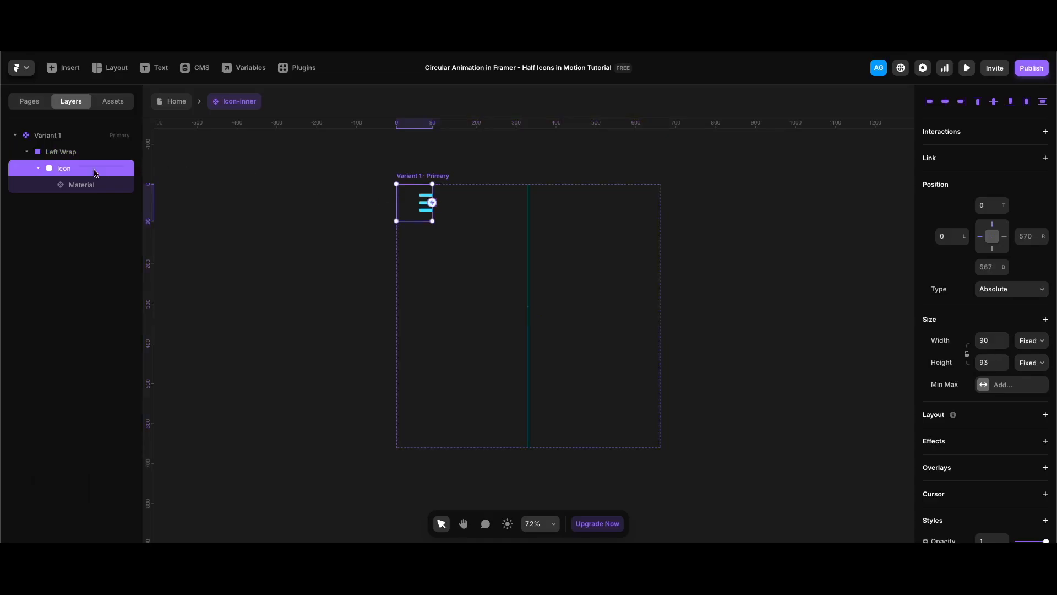
pyautogui.moveTo(423, 203); pyautogui.dragTo(517, 204)
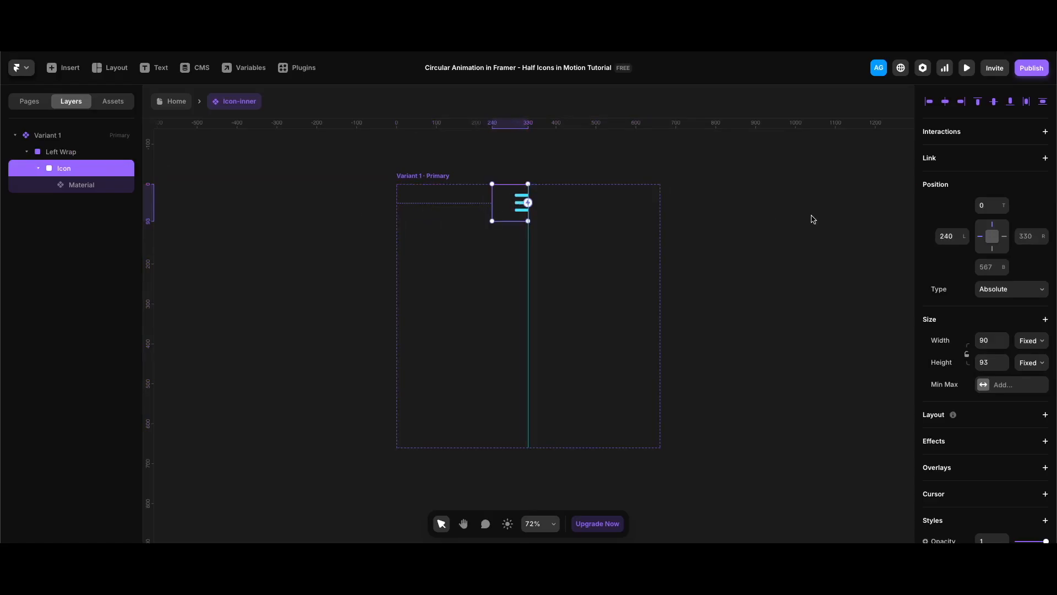
# Duplicate the Left Wrap frame and rename the copy Right Wrap
pyautogui.hscroll(-2, 812, 219)
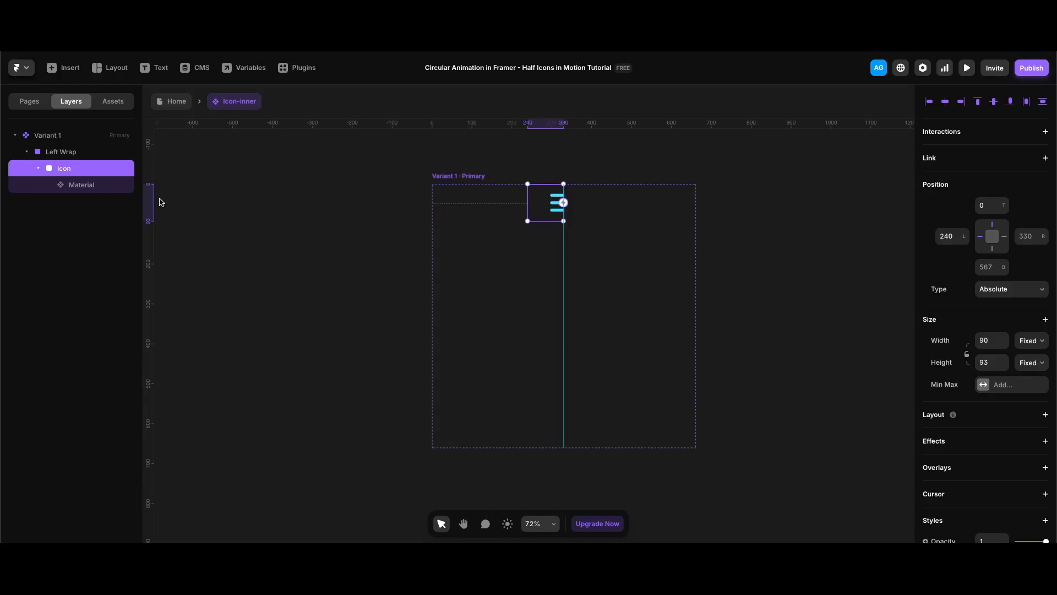
pyautogui.click(80, 155)
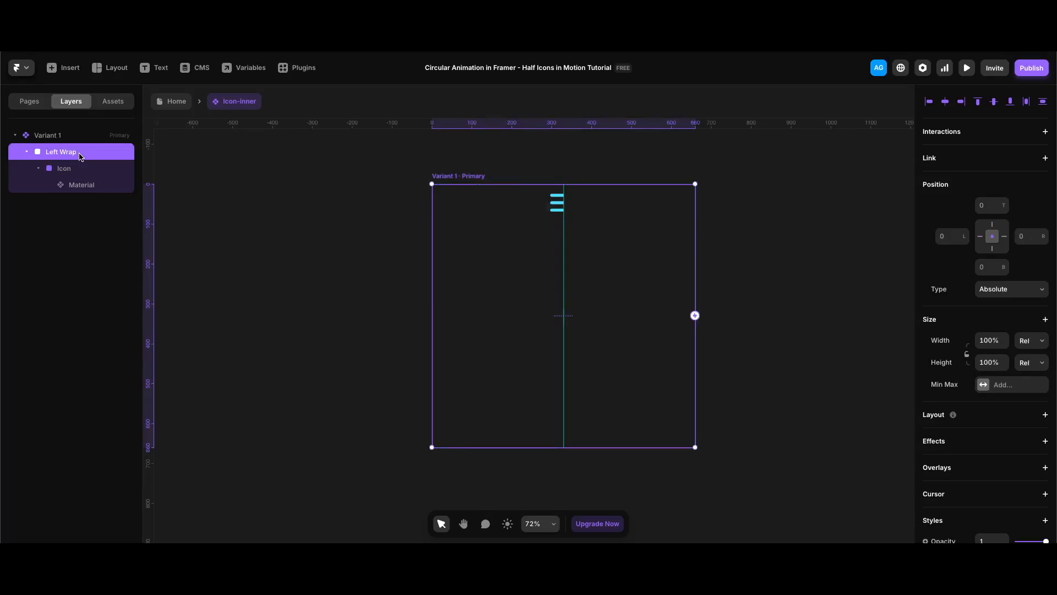
pyautogui.press('super+d')
pyautogui.doubleClick(60, 184)
pyautogui.write('Right Wrap')
pyautogui.press('Return')
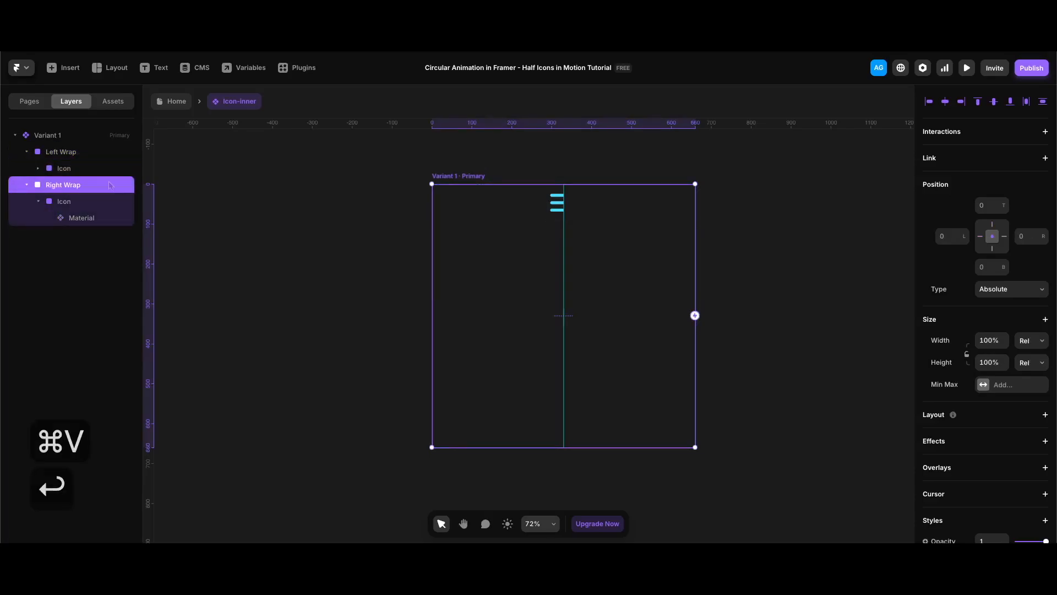
# Set the right offset of Right Wrap's Icon frame to 240
pyautogui.click(68, 203)
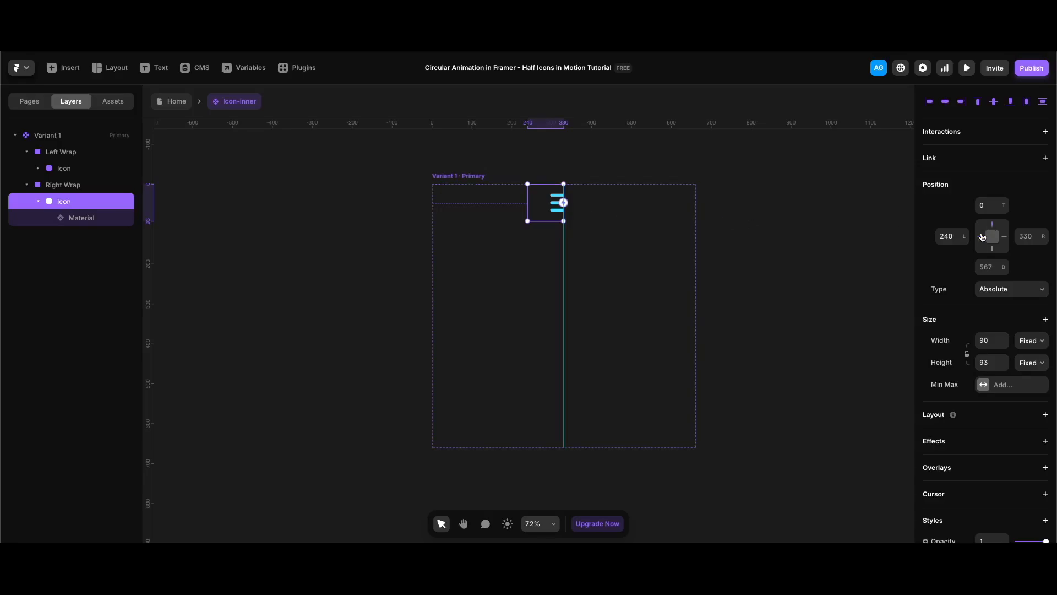
pyautogui.click(1030, 236)
pyautogui.write('240')
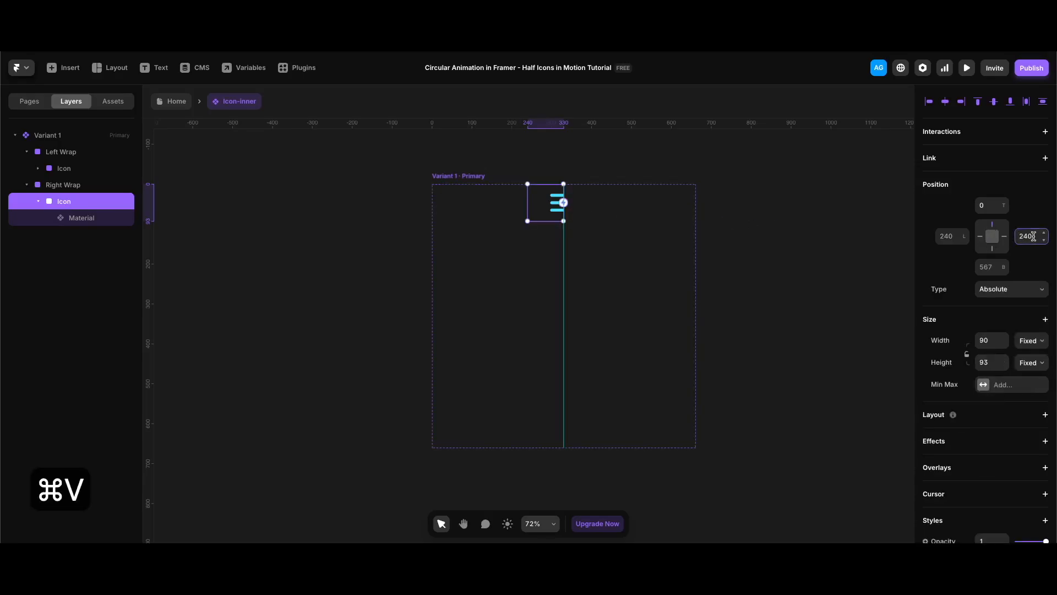
pyautogui.press('Return')
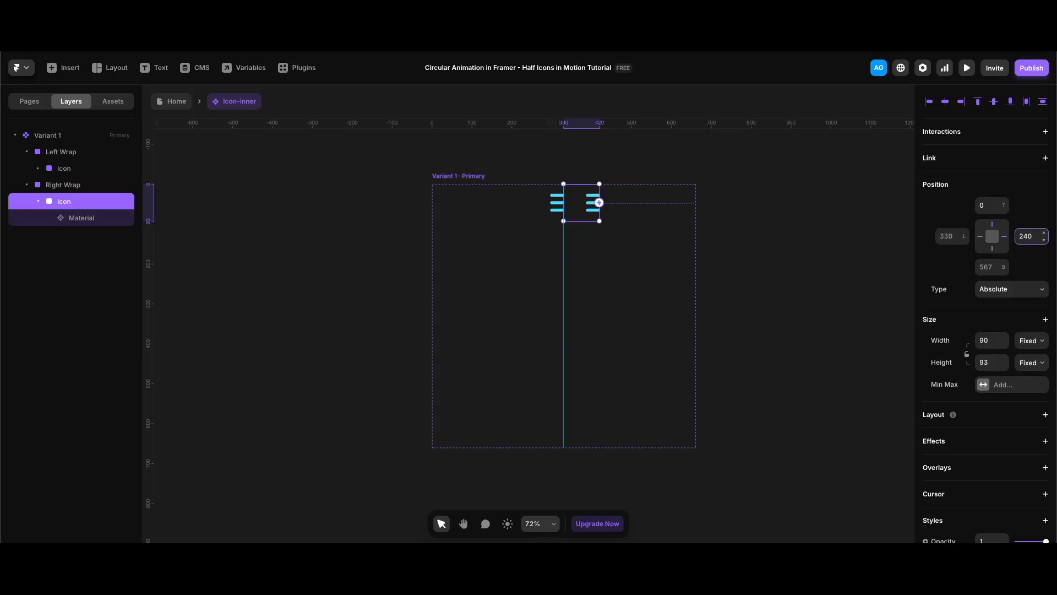
# Pin the Material icon inside Right Wrap's Icon frame by its left edge with a left offset of -45
pyautogui.click(95, 219)
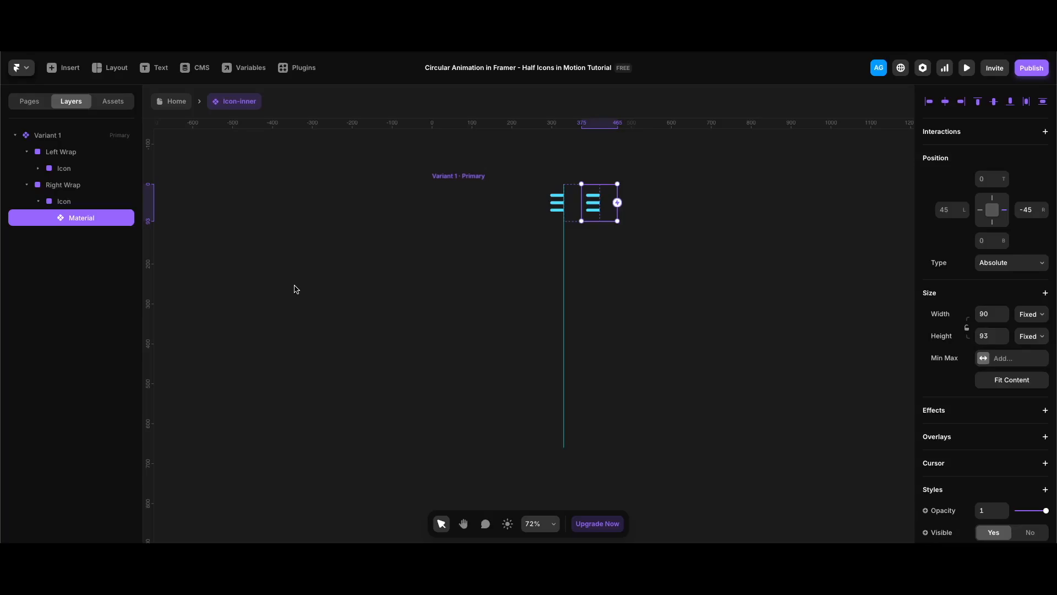
pyautogui.click(1004, 213)
pyautogui.click(952, 211)
pyautogui.write('-45')
pyautogui.press('Return')
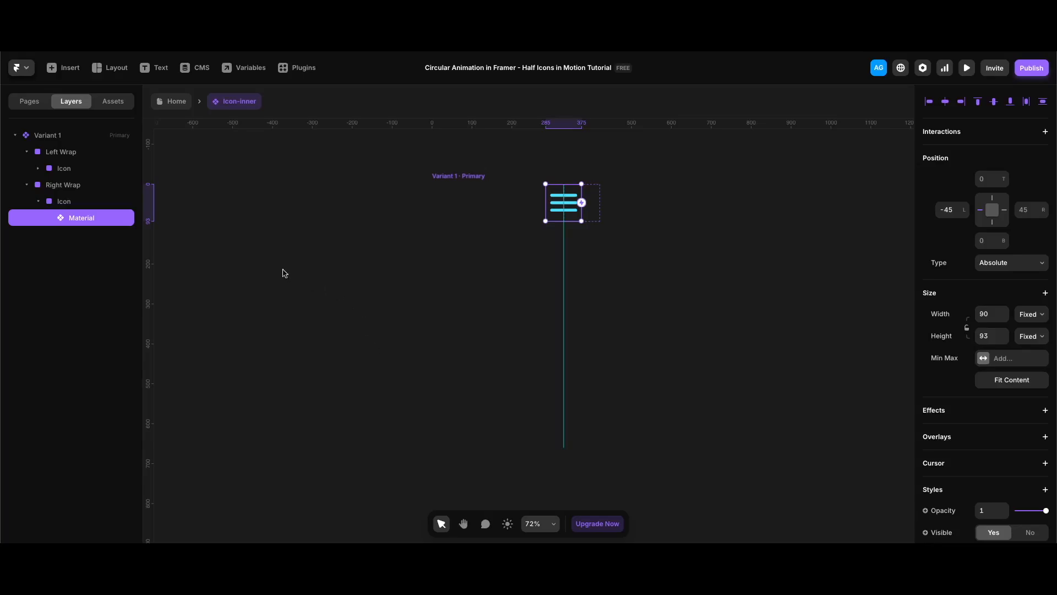
# Rotate the Left Wrap frame to -180° and set its opacity to 0
pyautogui.click(100, 156)
pyautogui.click(99, 158)
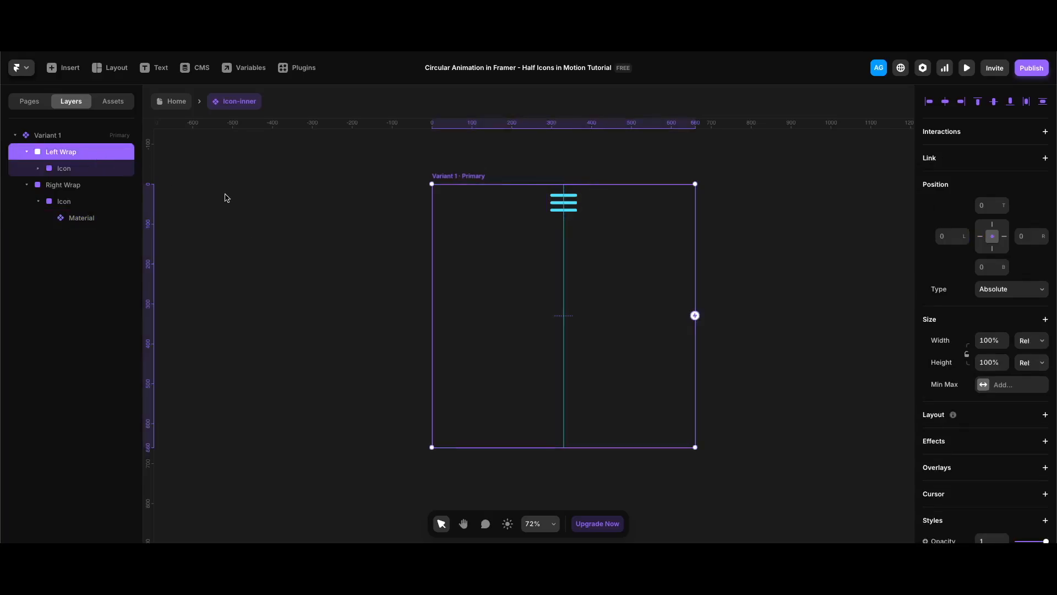
pyautogui.moveTo(704, 453); pyautogui.dragTo(501, 213)
pyautogui.scroll(-2, 966, 416)
pyautogui.scroll(-3, 966, 416)
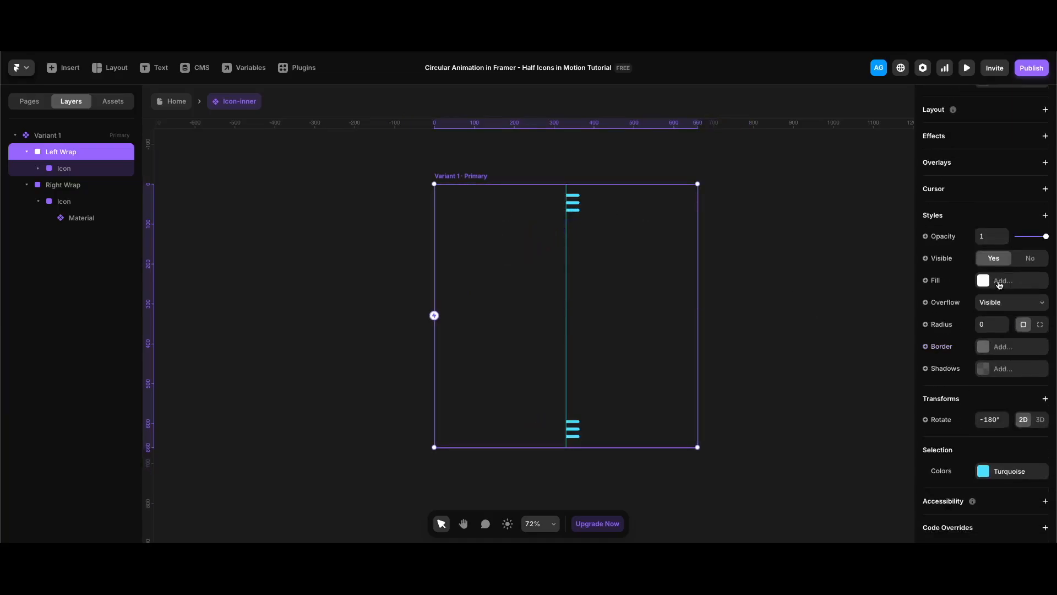
pyautogui.moveTo(1045, 236); pyautogui.dragTo(892, 266)
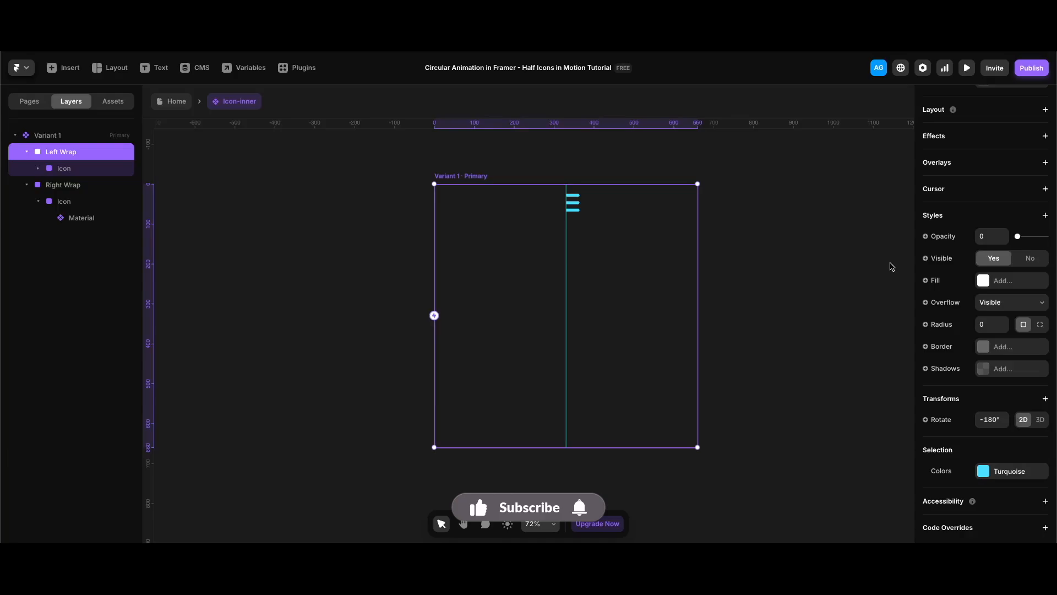
# Rotate the Right Wrap frame to 180° and set its opacity to 0
pyautogui.click(81, 186)
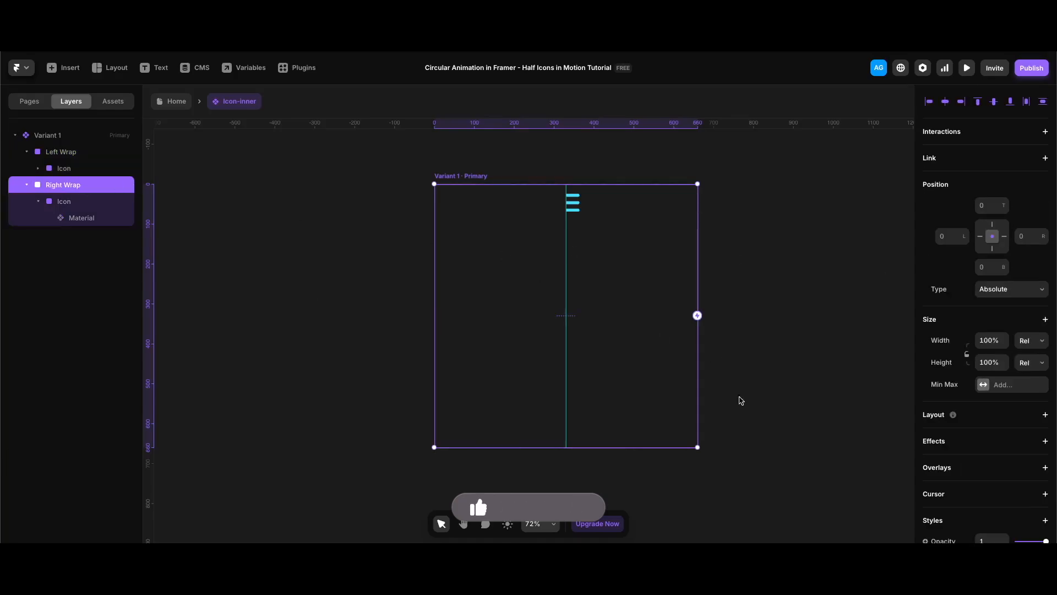
pyautogui.moveTo(714, 462); pyautogui.dragTo(474, 224)
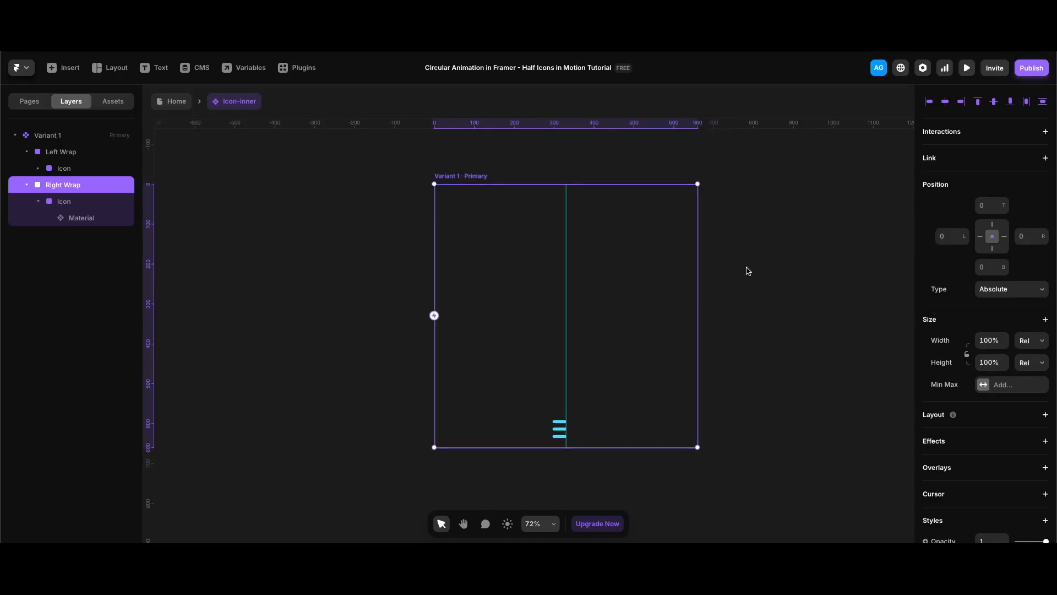
pyautogui.scroll(-5, 1018, 248)
pyautogui.moveTo(1038, 242); pyautogui.dragTo(979, 238)
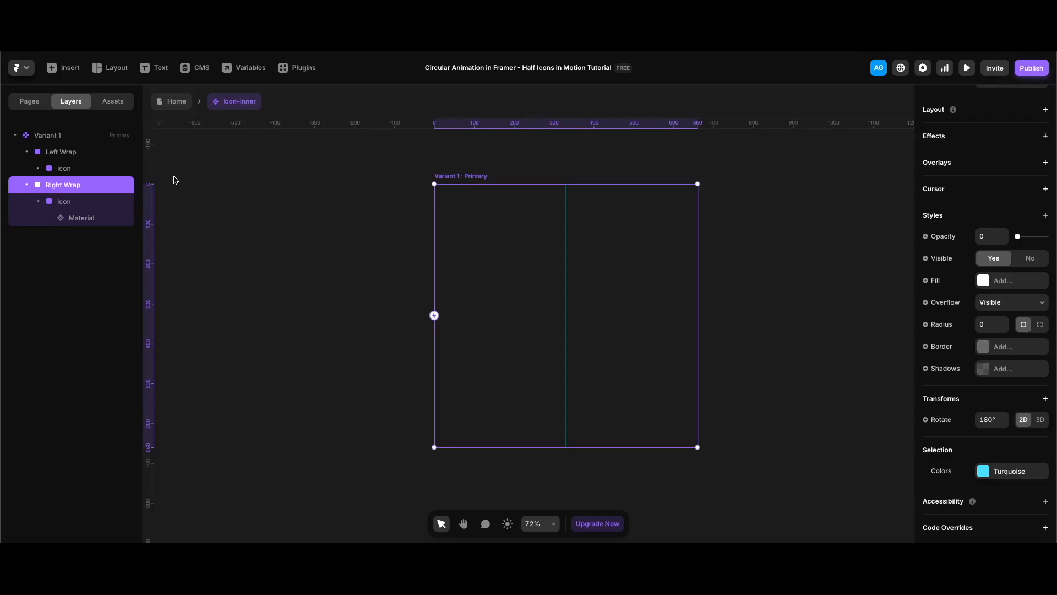
# Rename the Icon-inner component's primary variant as Default
pyautogui.click(61, 139)
pyautogui.doubleClick(60, 137)
pyautogui.write('Default')
pyautogui.press('Return')
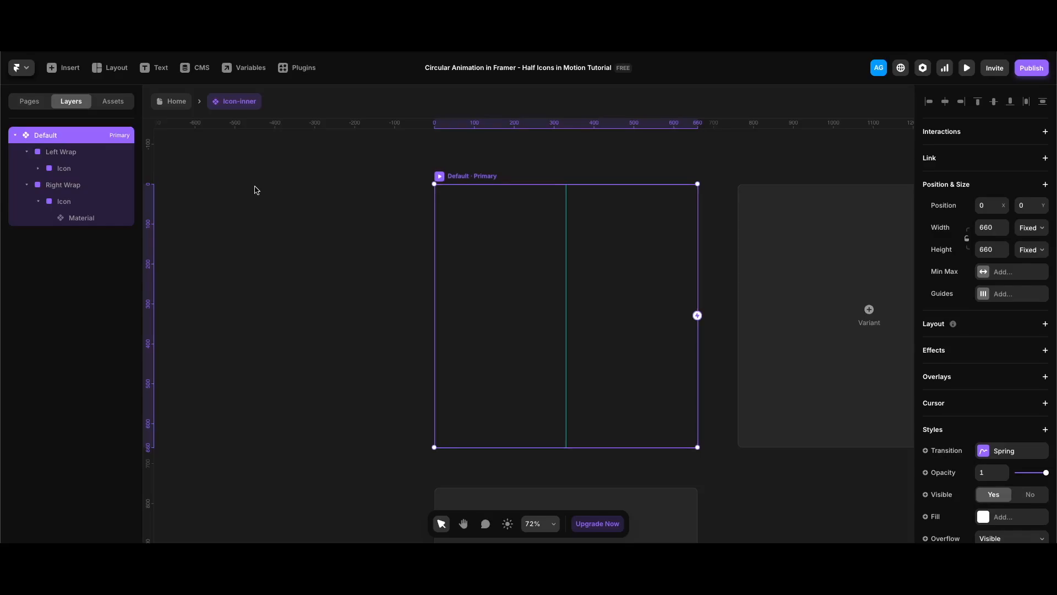
# Duplicate the Default variant and rename the copy Active
pyautogui.press('super+d')
pyautogui.doubleClick(66, 234)
pyautogui.press('BackSpace')
pyautogui.write('Active')
pyautogui.press('Return')
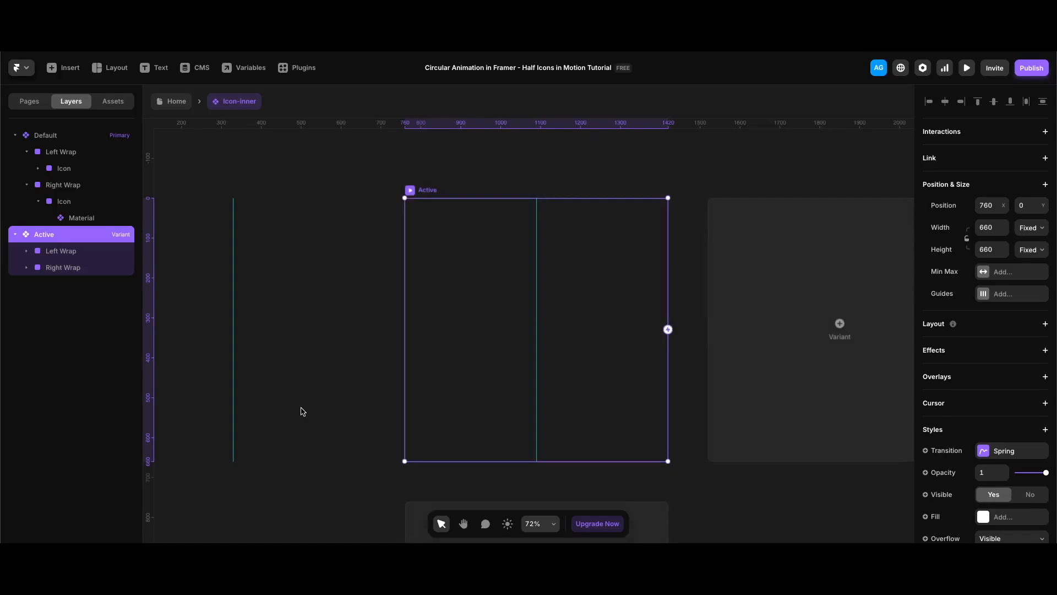
# Set the Active variant's Left Wrap to opacity 1 and rotate it to 0°
pyautogui.click(52, 251)
pyautogui.scroll(-5, 986, 330)
pyautogui.moveTo(1018, 237); pyautogui.dragTo(1045, 236)
pyautogui.moveTo(673, 468); pyautogui.dragTo(478, 276)
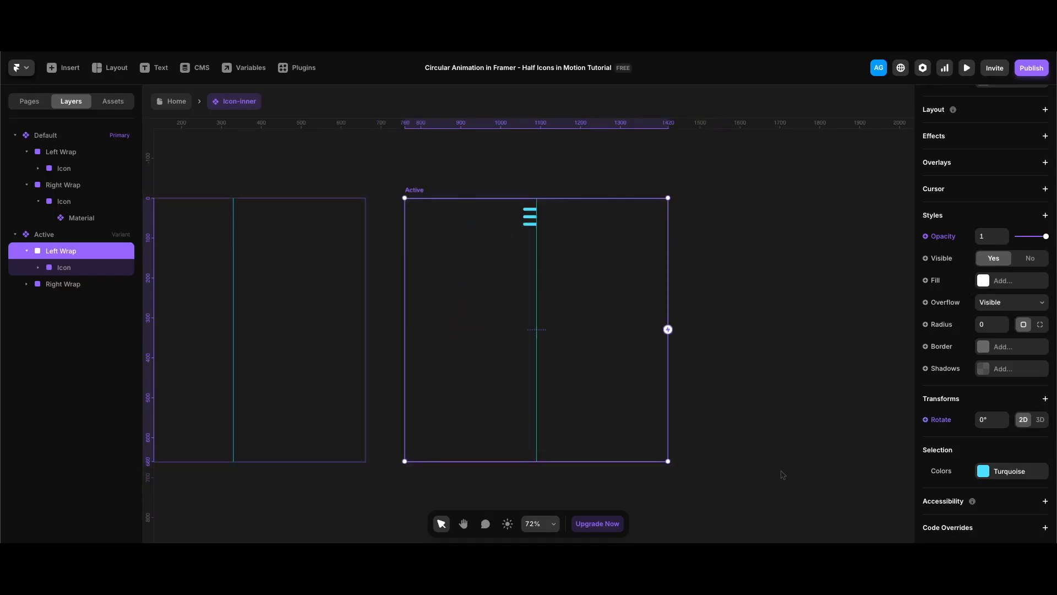
# Set the Active variant's Right Wrap to opacity 1 and its rotation to 0°
pyautogui.click(82, 285)
pyautogui.scroll(-3, 1017, 418)
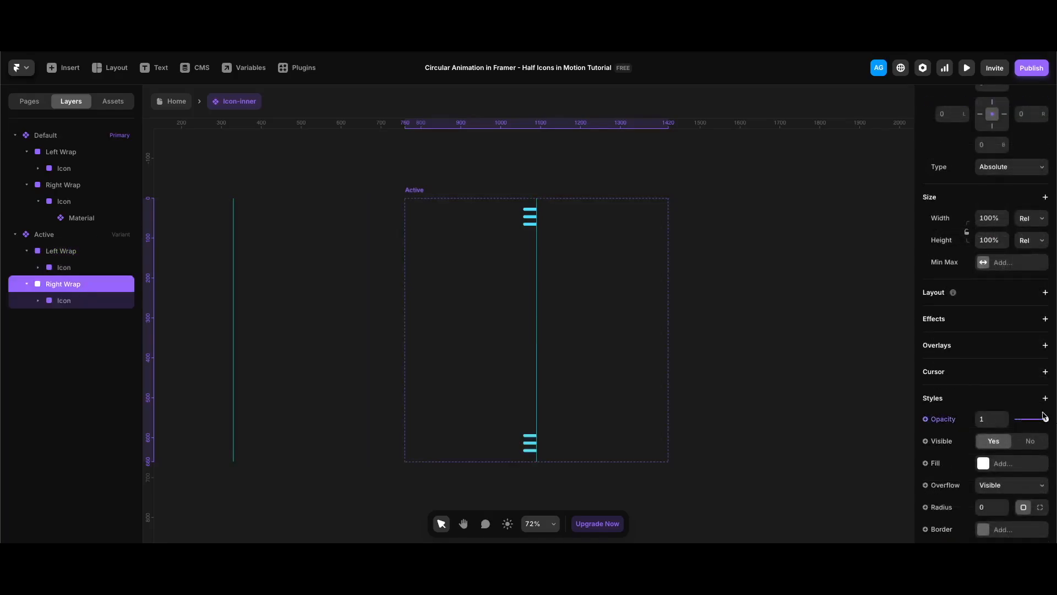
pyautogui.hscroll(-1, 741, 425)
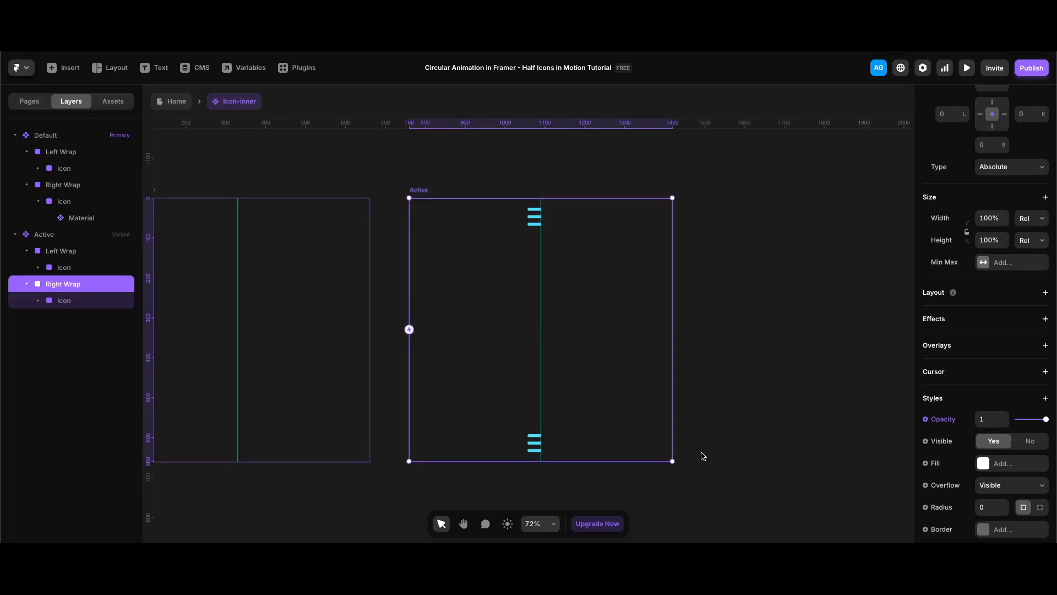
pyautogui.scroll(-3, 999, 438)
pyautogui.click(995, 436)
pyautogui.write('0')
pyautogui.press('Return')
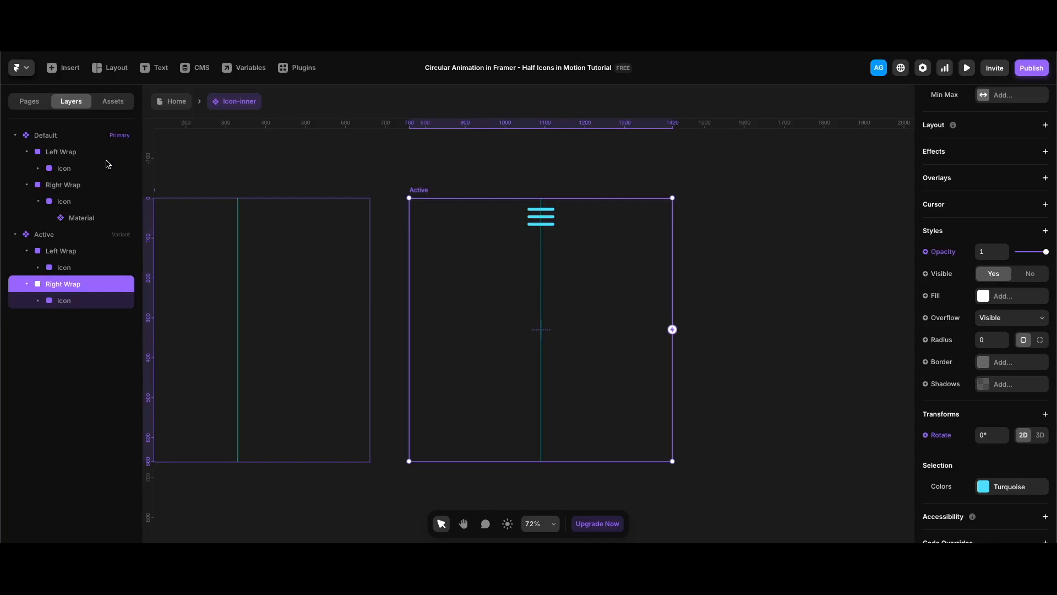
# Create a component variable named Icon for the icon name of both Material icons in the Default variant
pyautogui.click(38, 168)
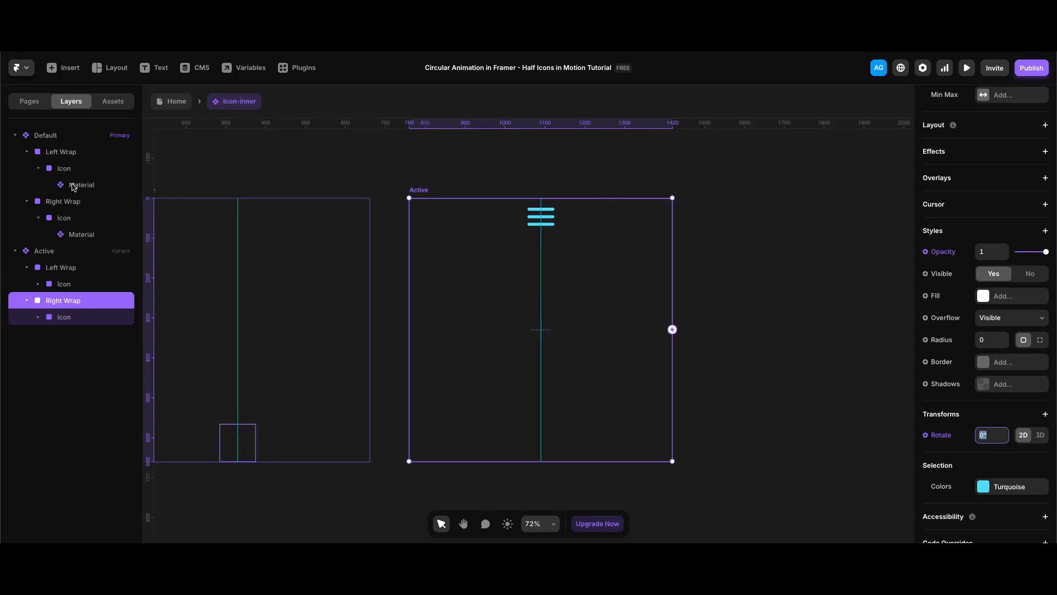
pyautogui.click(75, 186)
pyautogui.keyDown('shift'); pyautogui.click(77, 234); pyautogui.keyUp('shift')
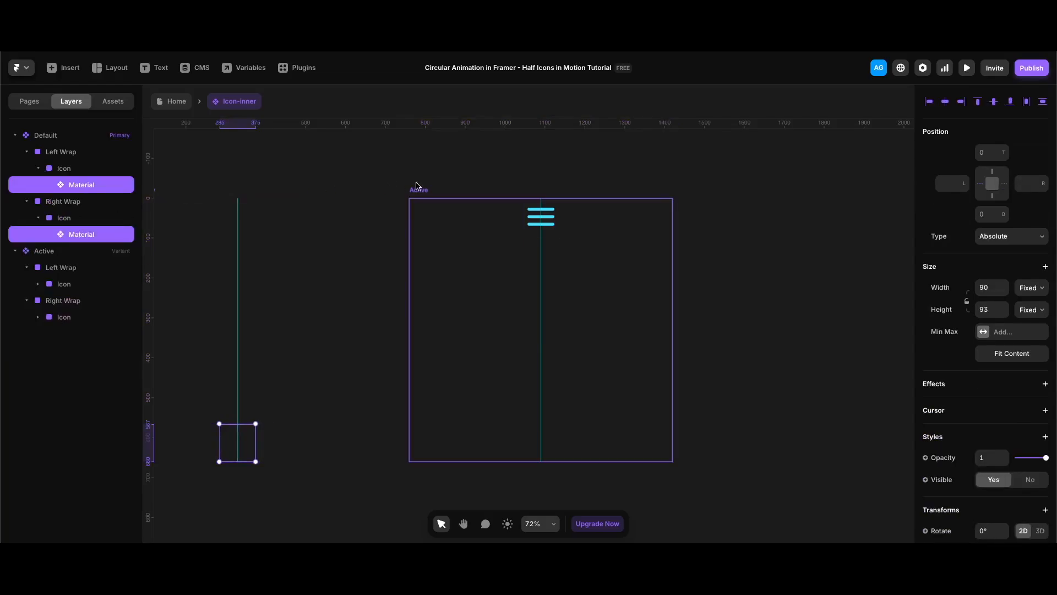
pyautogui.scroll(-5, 1005, 337)
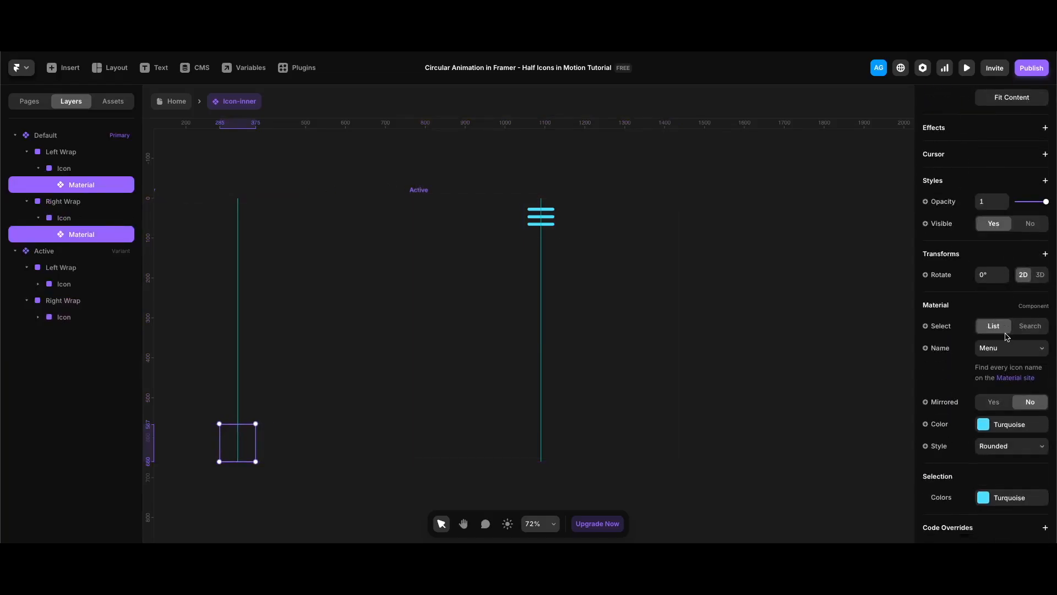
pyautogui.click(947, 350)
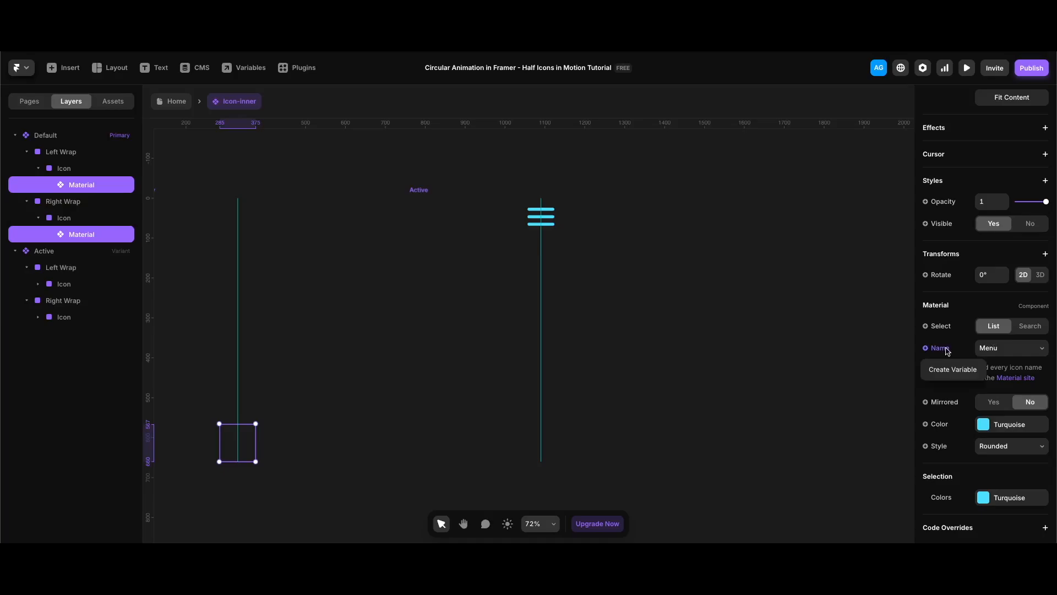
pyautogui.click(948, 369)
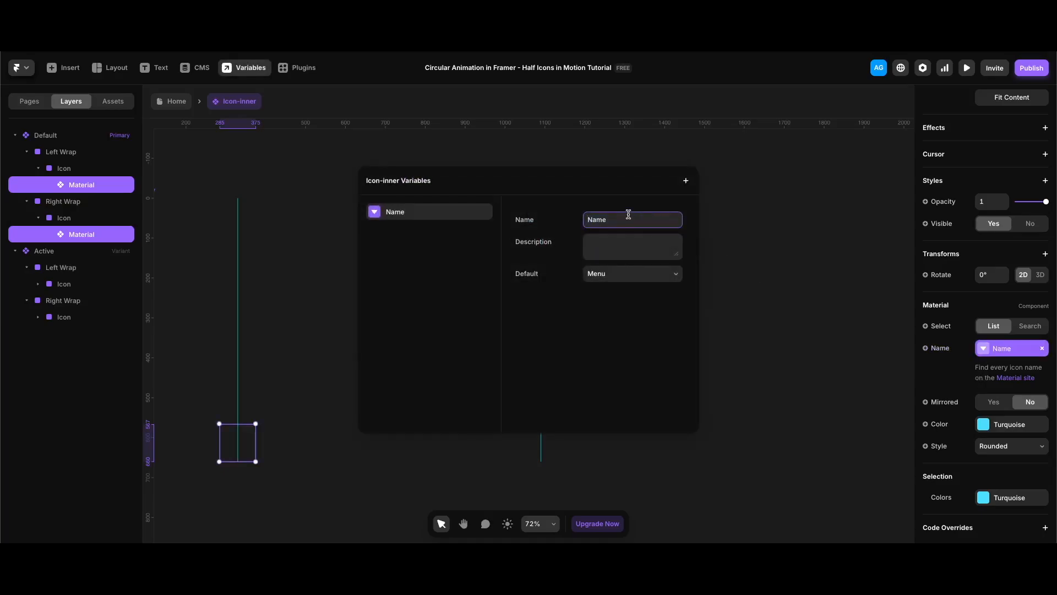
pyautogui.write('Icon')
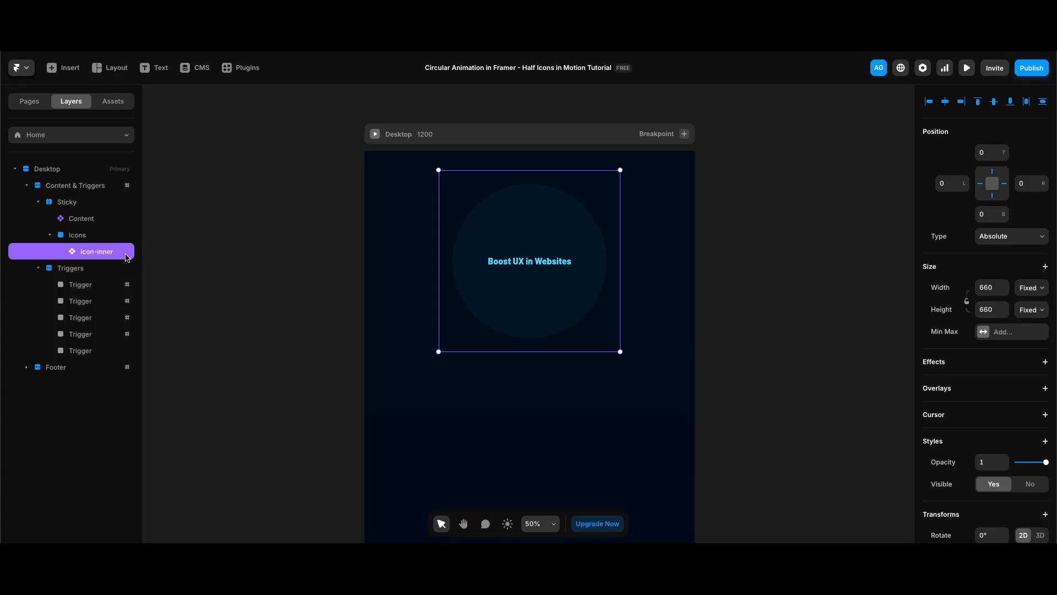
# Wrap the Icon-inner instance on the Home page in a frame named Icon Wrap and make it a component of that name
pyautogui.press('super+Return')
pyautogui.doubleClick(95, 251)
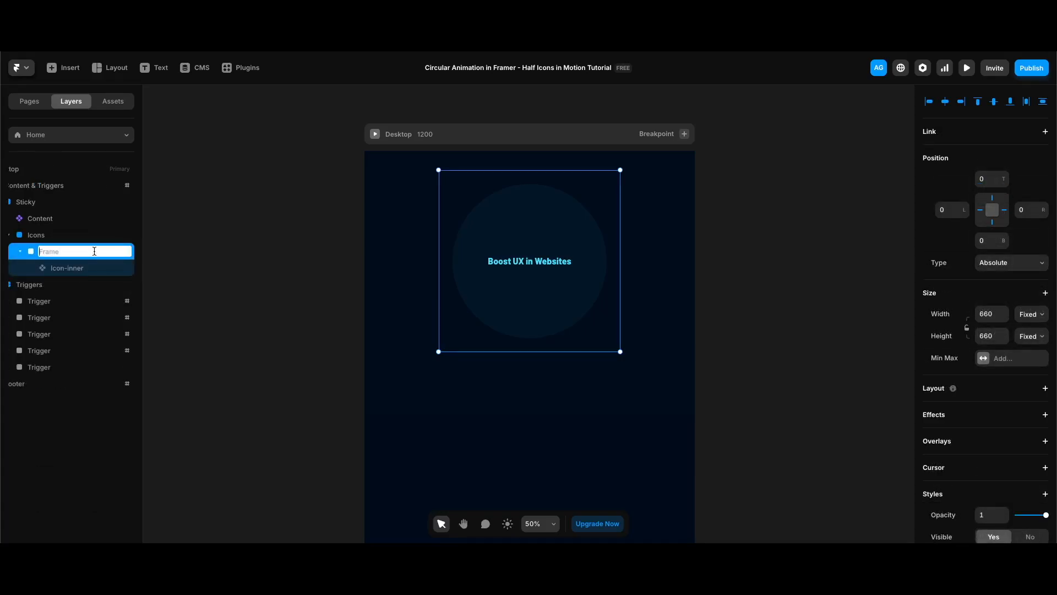
pyautogui.write('Icon Wrap')
pyautogui.press('Return')
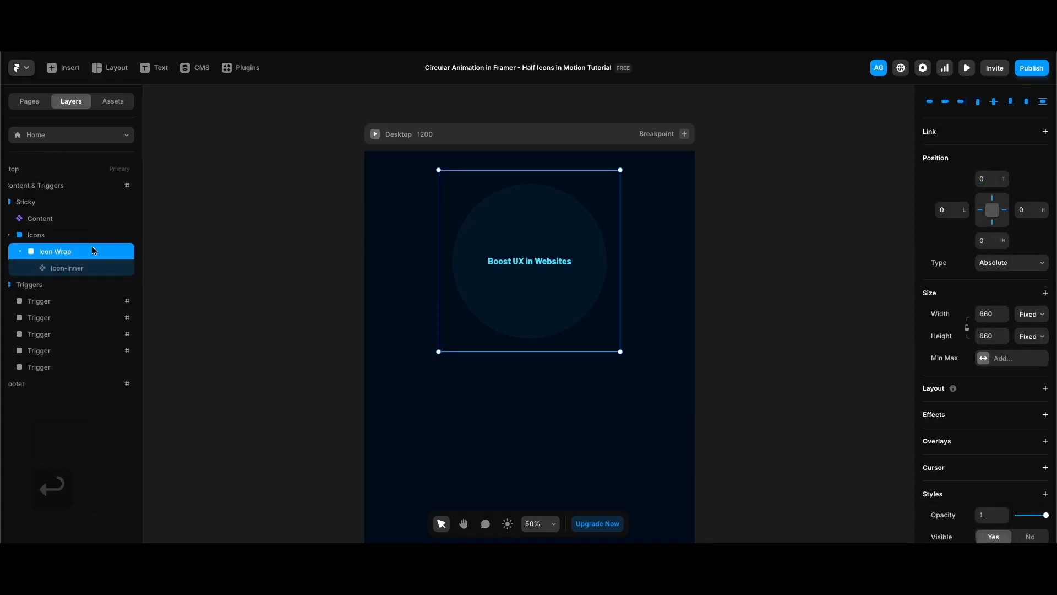
pyautogui.press('alt+super+k')
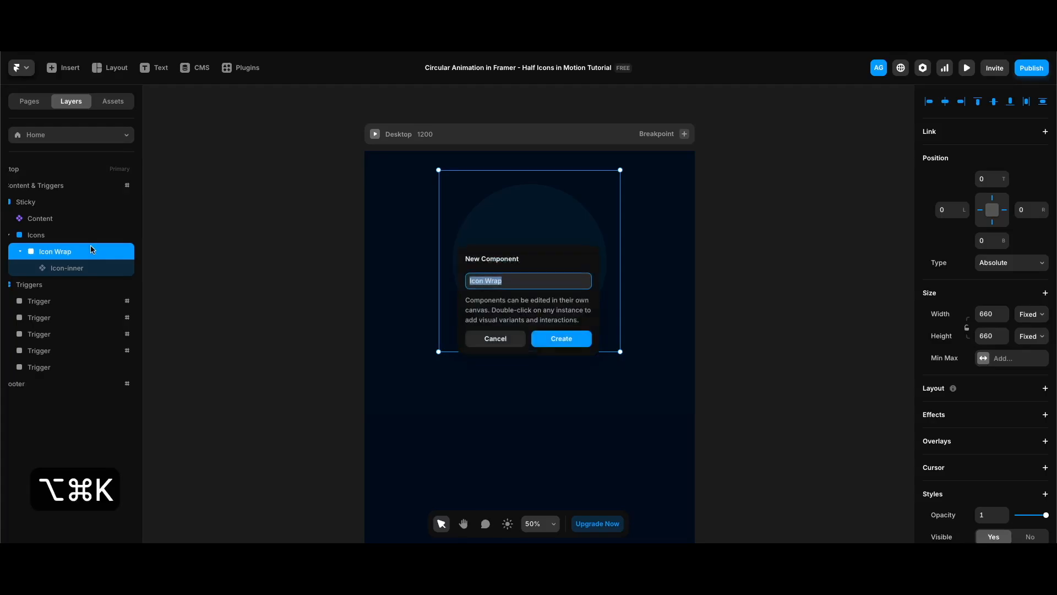
pyautogui.press('Return')
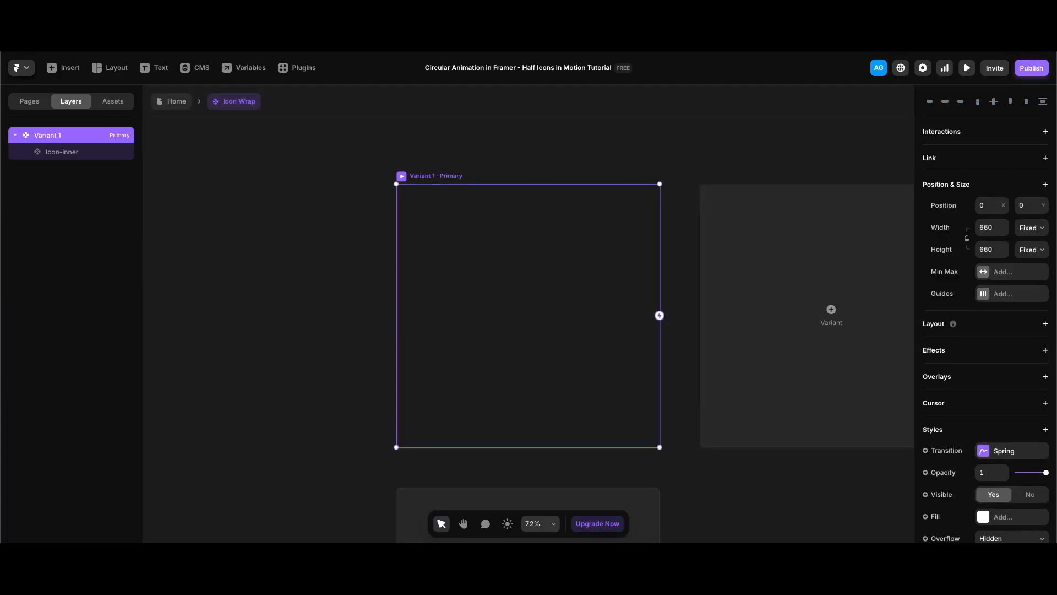
# Rename the Icon-inner instance inside the Icon Wrap component as Icon 1
pyautogui.click(83, 152)
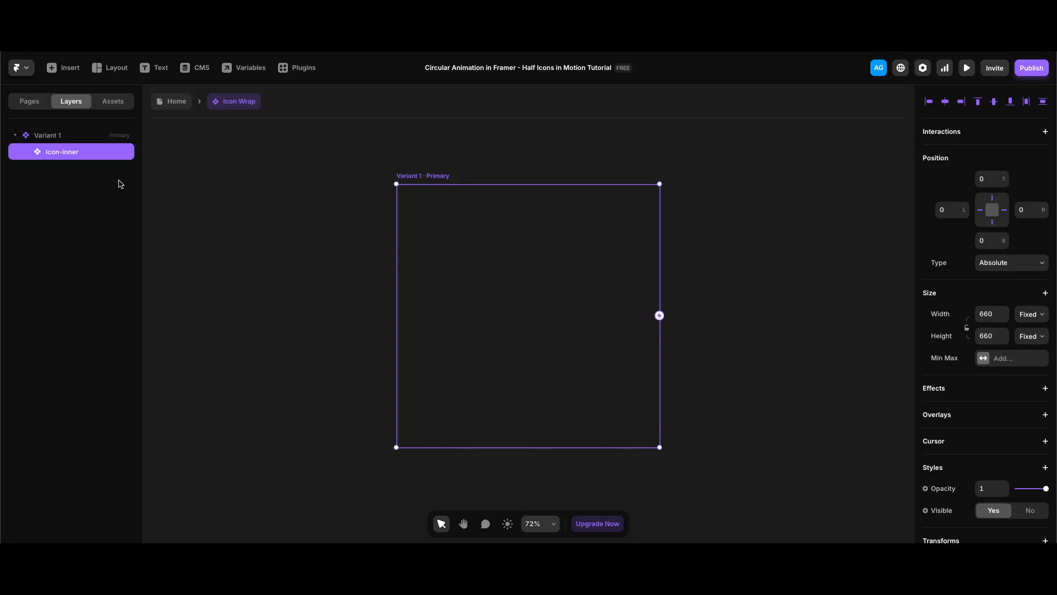
pyautogui.doubleClick(76, 152)
pyautogui.write('Icon 1')
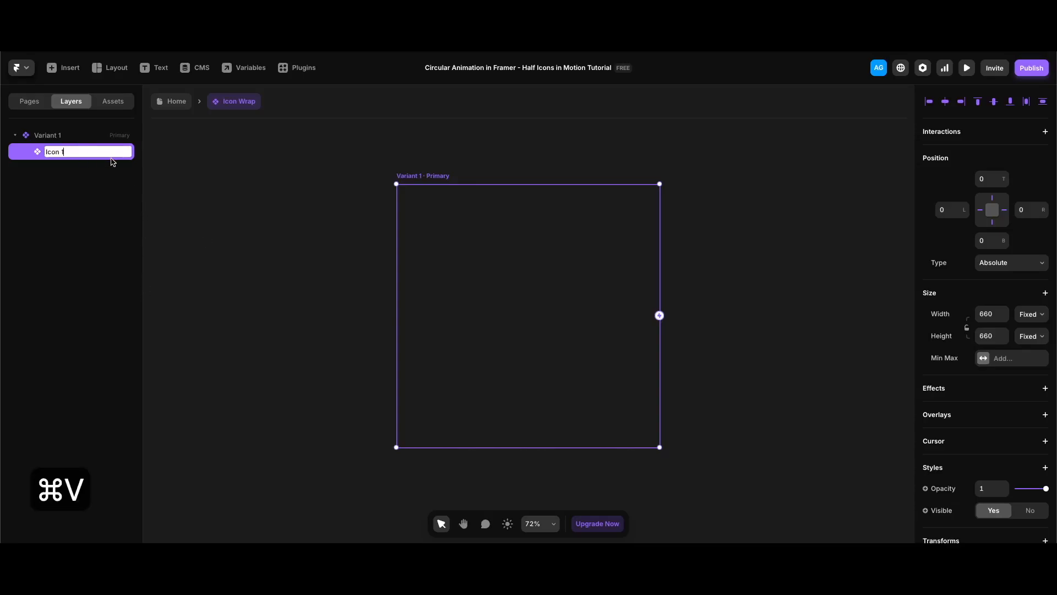
pyautogui.press('Return')
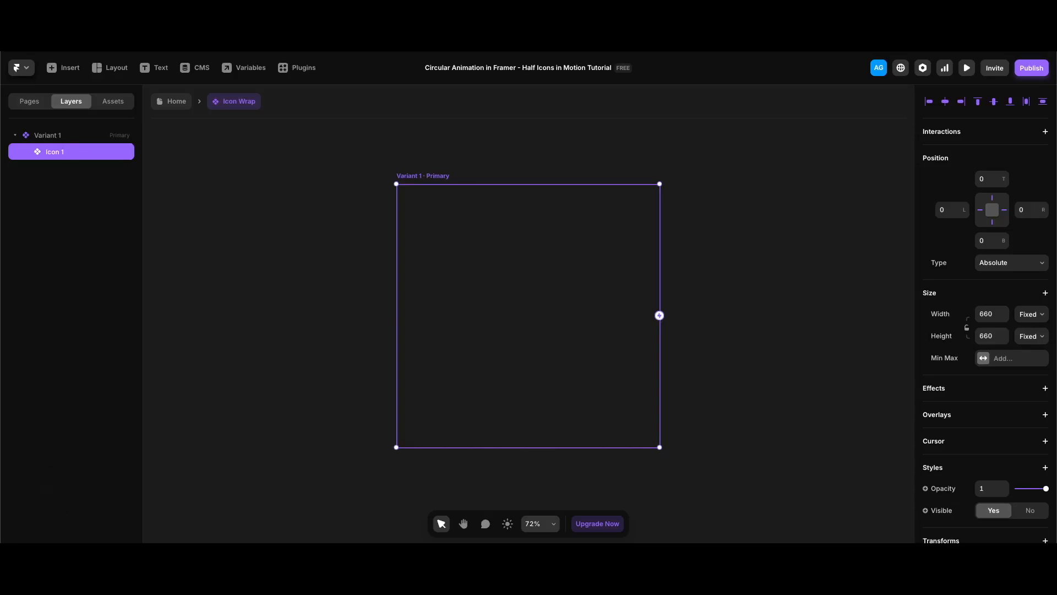
# Duplicate the Icon 1 instance and rename the copy Icon 2
pyautogui.press('super+d')
pyautogui.doubleClick(76, 169)
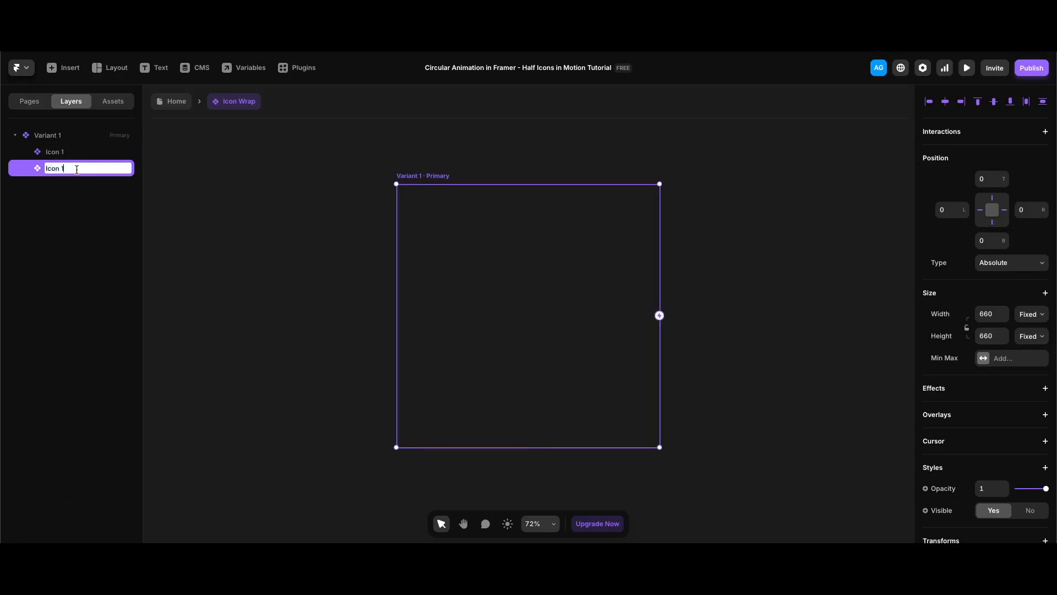
pyautogui.press('BackSpace')
pyautogui.write('2')
pyautogui.press('Return')
# Duplicate the Icon 2 instance and rename the copy Icon 3
pyautogui.press('super+d')
pyautogui.doubleClick(73, 190)
pyautogui.press('BackSpace')
pyautogui.write('3')
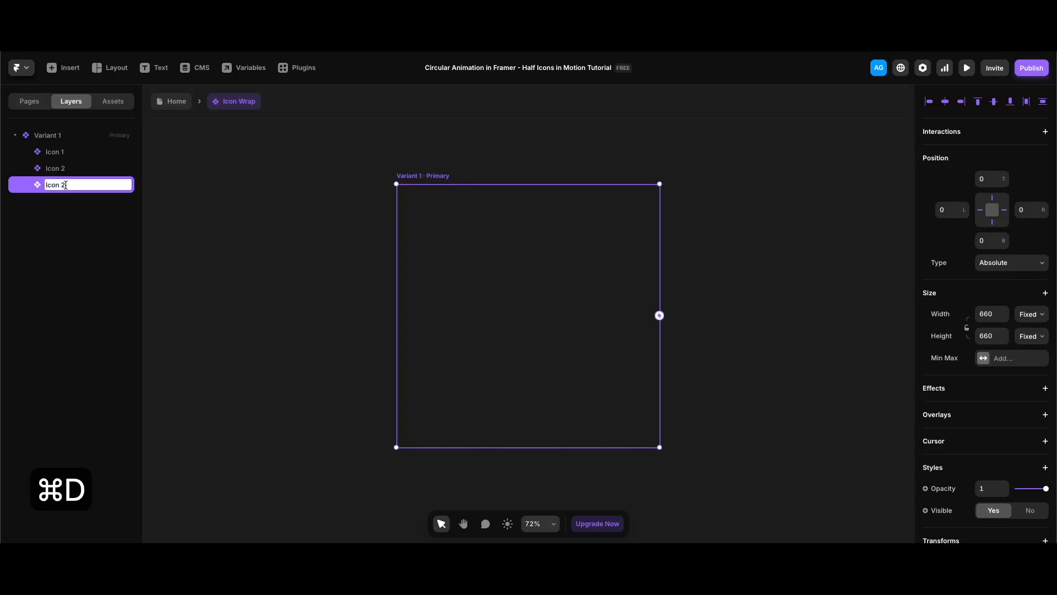
pyautogui.press('Return')
# Duplicate the Icon 3 instance and rename the copy Icon 4
pyautogui.doubleClick(76, 186)
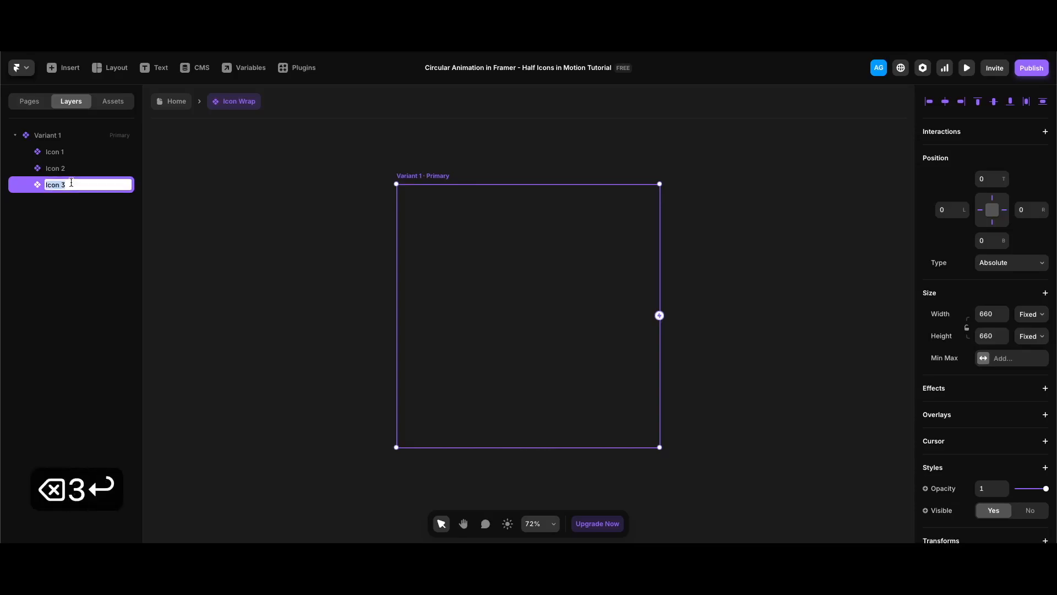
pyautogui.press('Escape')
pyautogui.press('super+d')
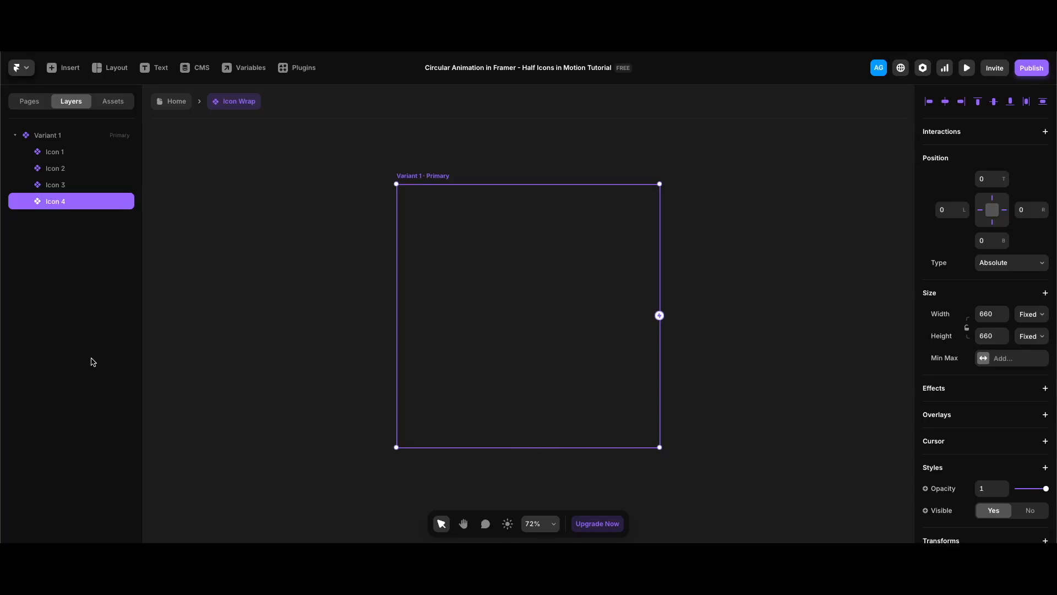
# Duplicate the primary Variant 1 of the Icon Wrap component and rename the copy Variant 1-2
pyautogui.click(501, 332)
pyautogui.press('Escape')
pyautogui.scroll(-3, 501, 333)
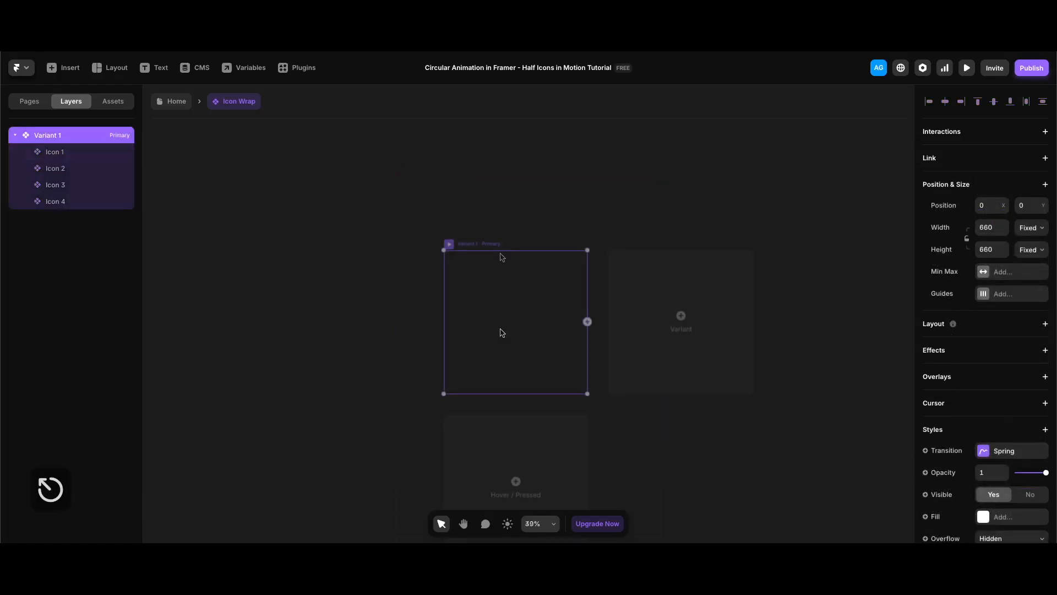
pyautogui.press('super+d')
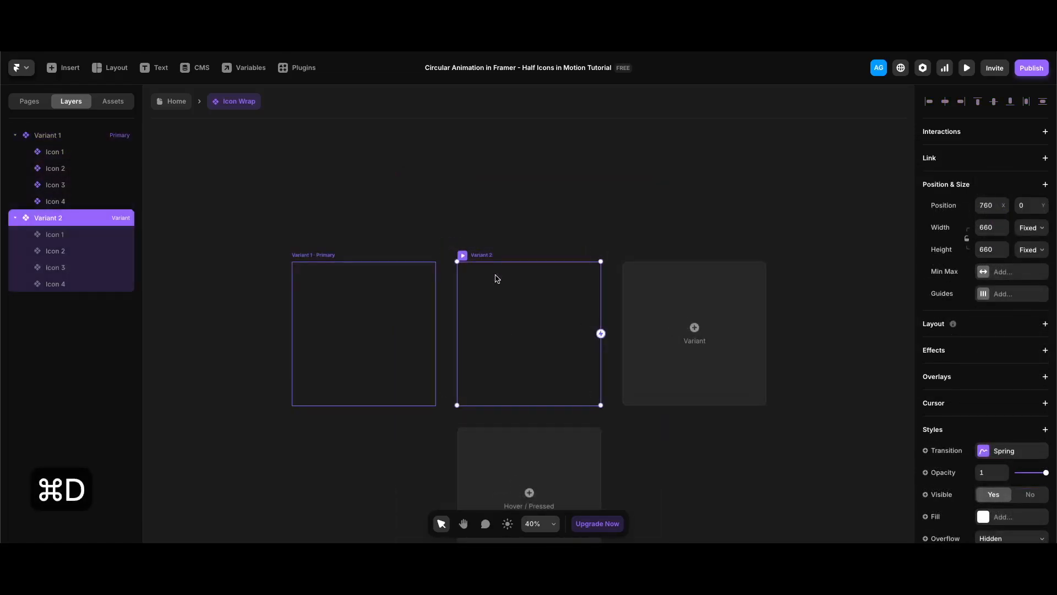
pyautogui.doubleClick(65, 217)
pyautogui.press('BackSpace')
pyautogui.write('1')
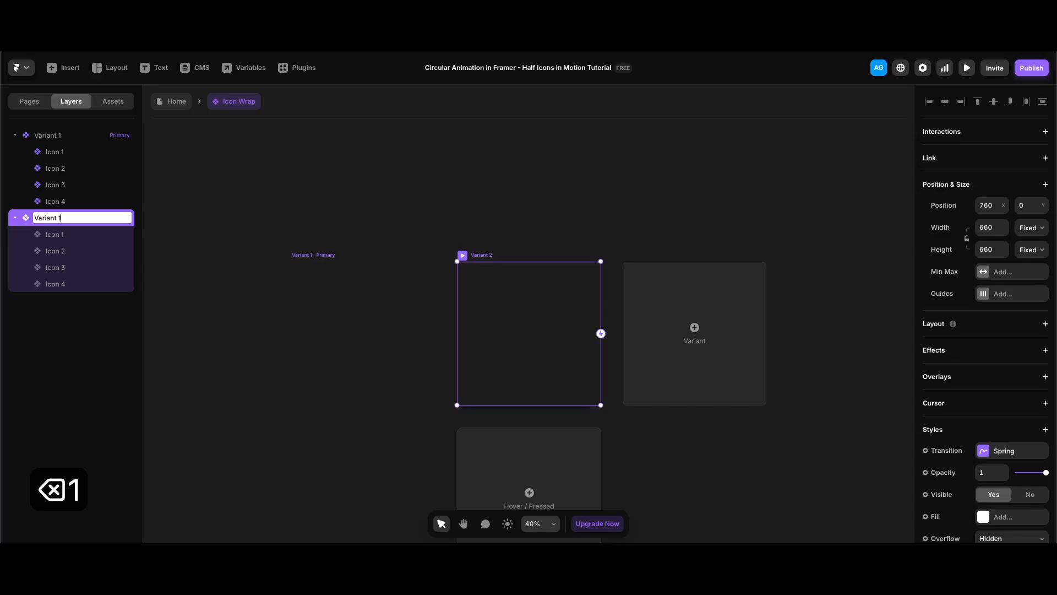
pyautogui.write('-2')
pyautogui.press('Return')
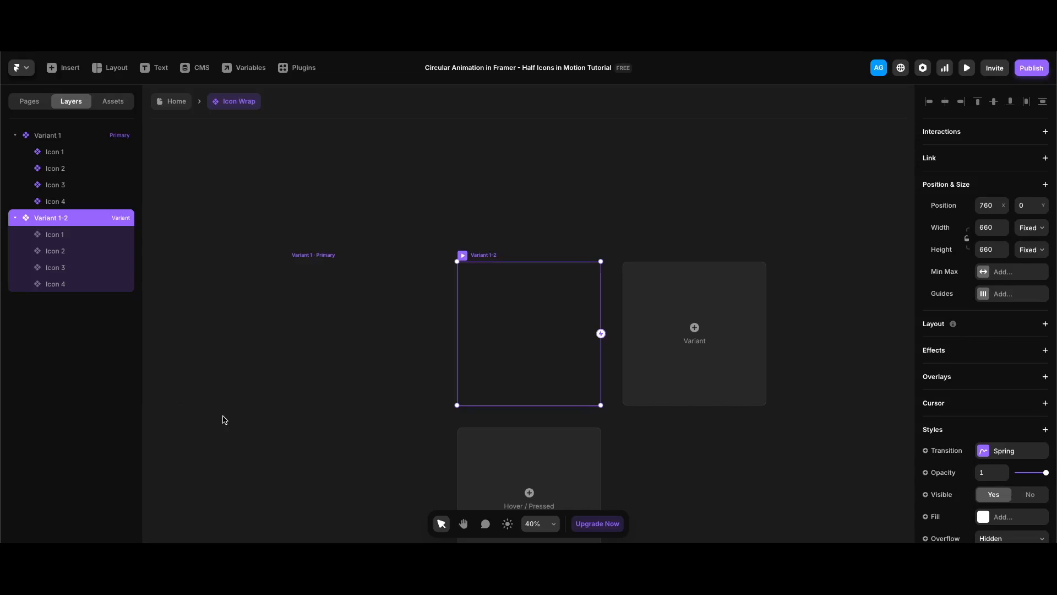
# Set the Icon 1 instance inside Variant 1-2 to its Active variant
pyautogui.click(82, 235)
pyautogui.scroll(-3, 981, 467)
pyautogui.click(1007, 453)
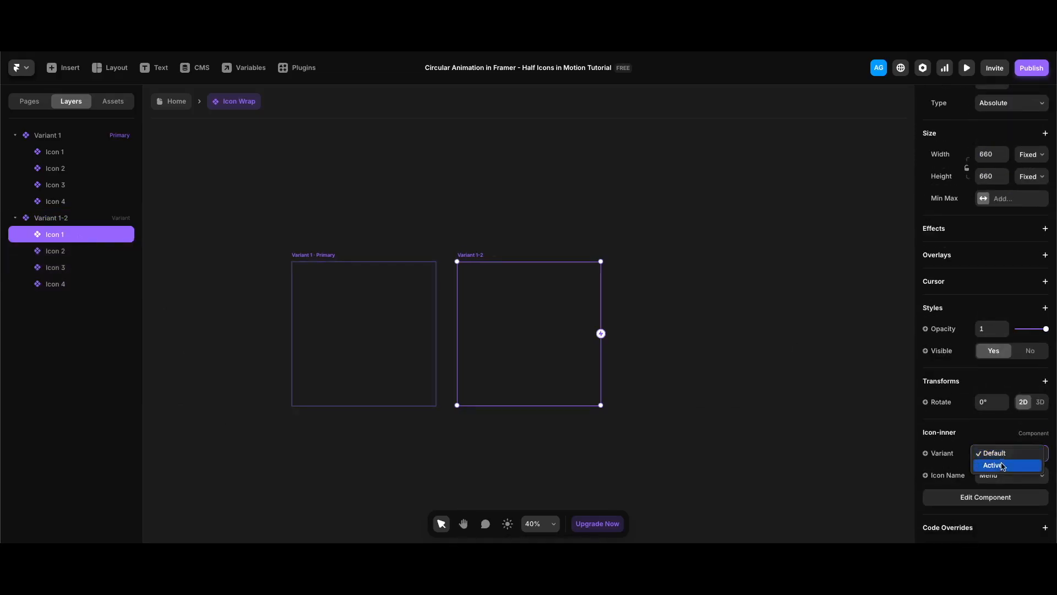
pyautogui.click(1003, 465)
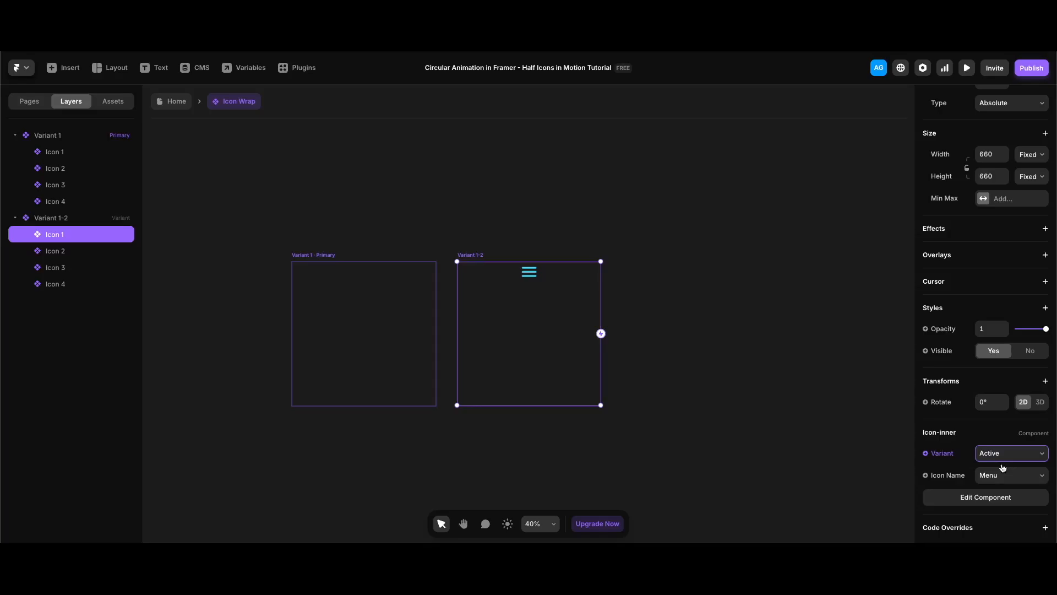
# Duplicate the primary Variant 1 again and rename the copy Variant 2
pyautogui.click(53, 136)
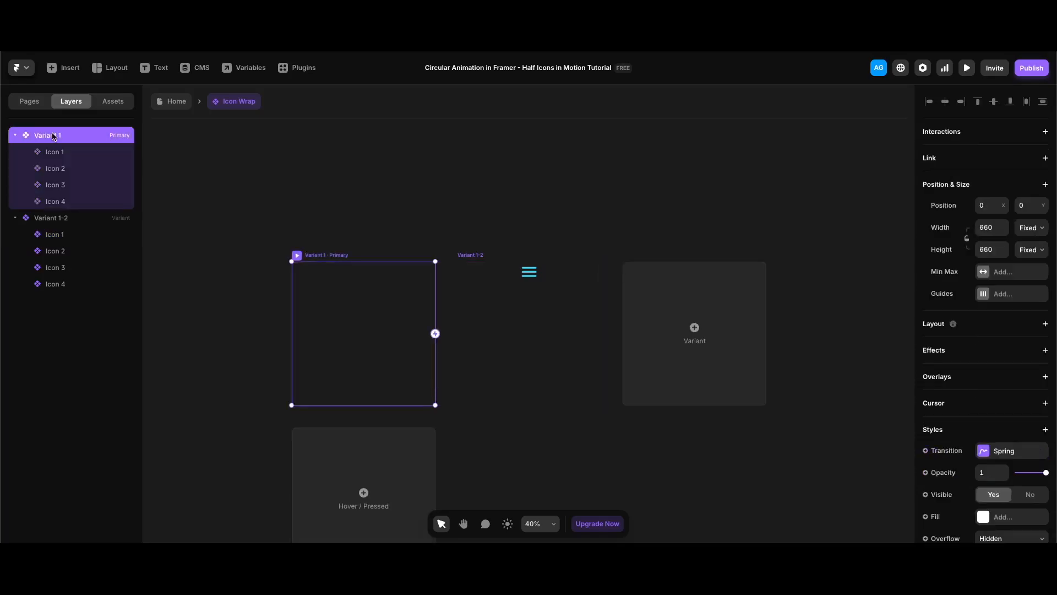
pyautogui.hotkey('ctrl', 'd')
pyautogui.doubleClick(62, 301)
pyautogui.press('BackSpace')
pyautogui.write('2')
pyautogui.press('Return')
# Set the Icon 2 instance inside Variant 2 to its Active variant
pyautogui.click(66, 334)
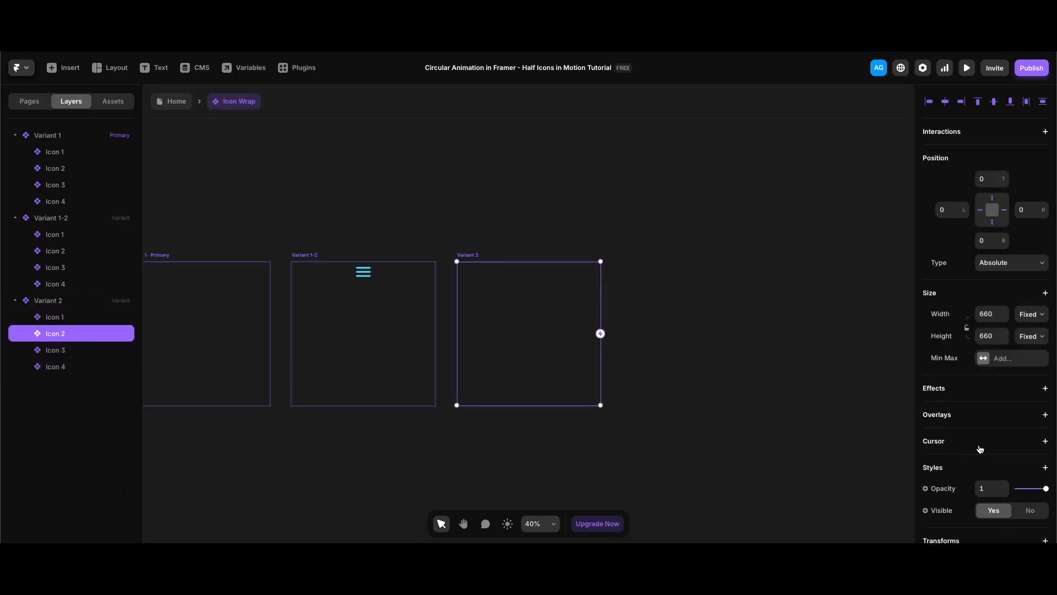
pyautogui.scroll(-3, 981, 449)
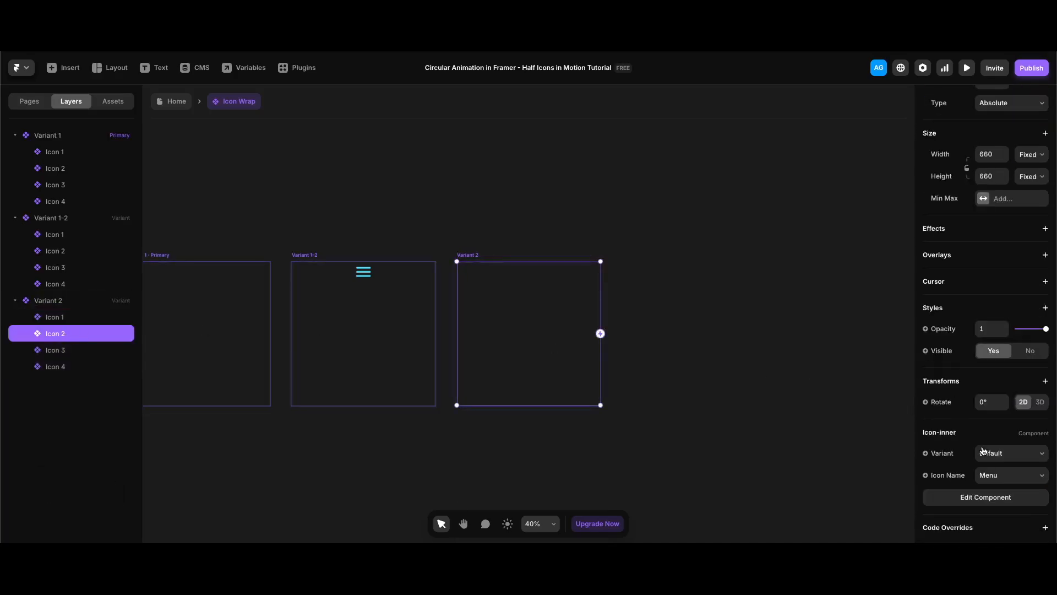
pyautogui.click(1015, 457)
pyautogui.click(991, 464)
# Change the icon name of Icon 2 in the primary Variant 1 to Bolt
pyautogui.click(57, 172)
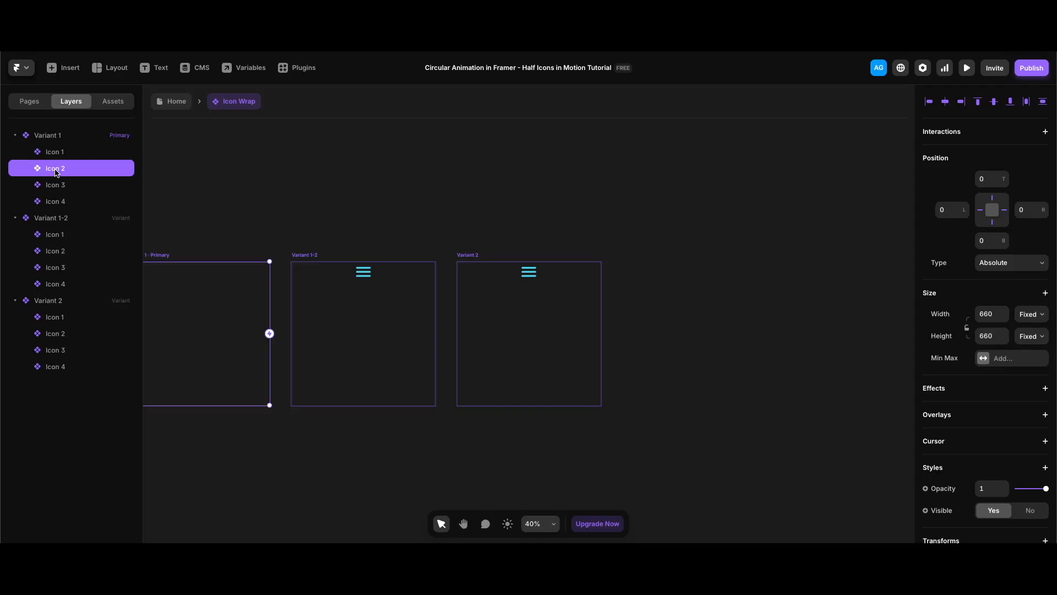
pyautogui.scroll(-3, 934, 370)
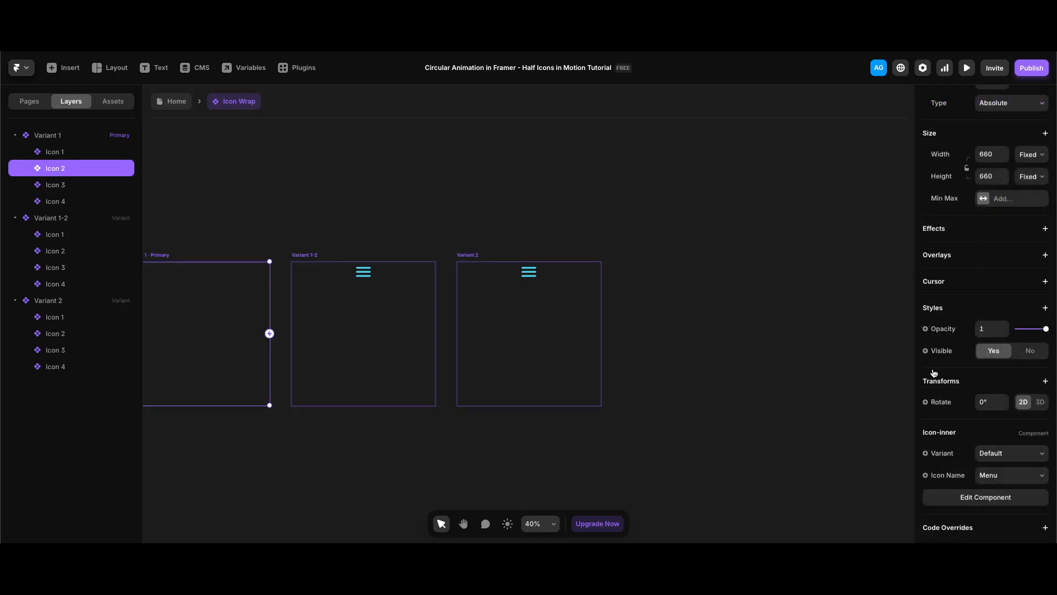
pyautogui.click(1008, 475)
pyautogui.write('bolt')
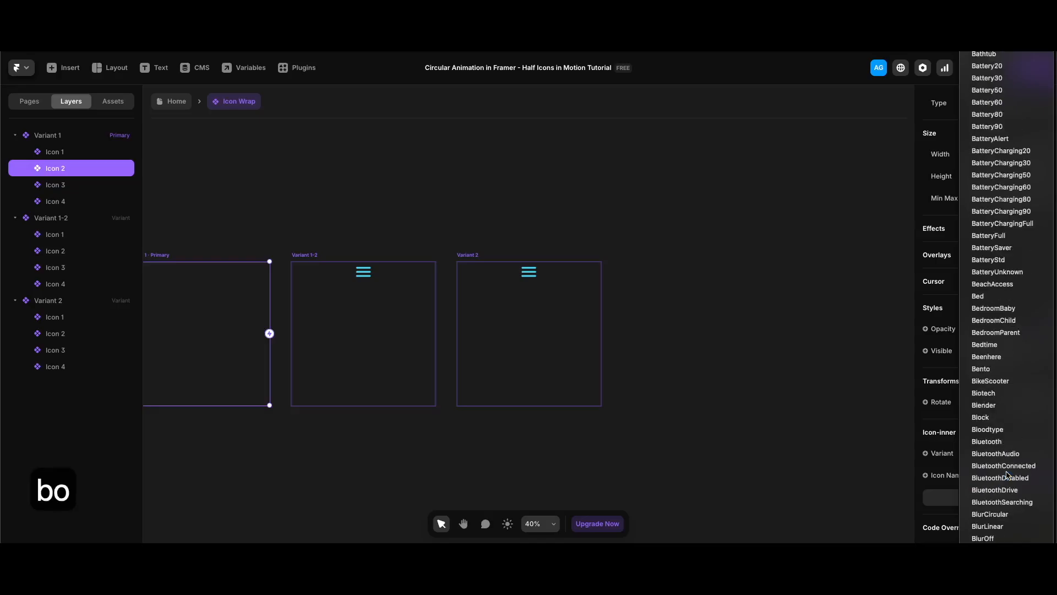
pyautogui.press('Return')
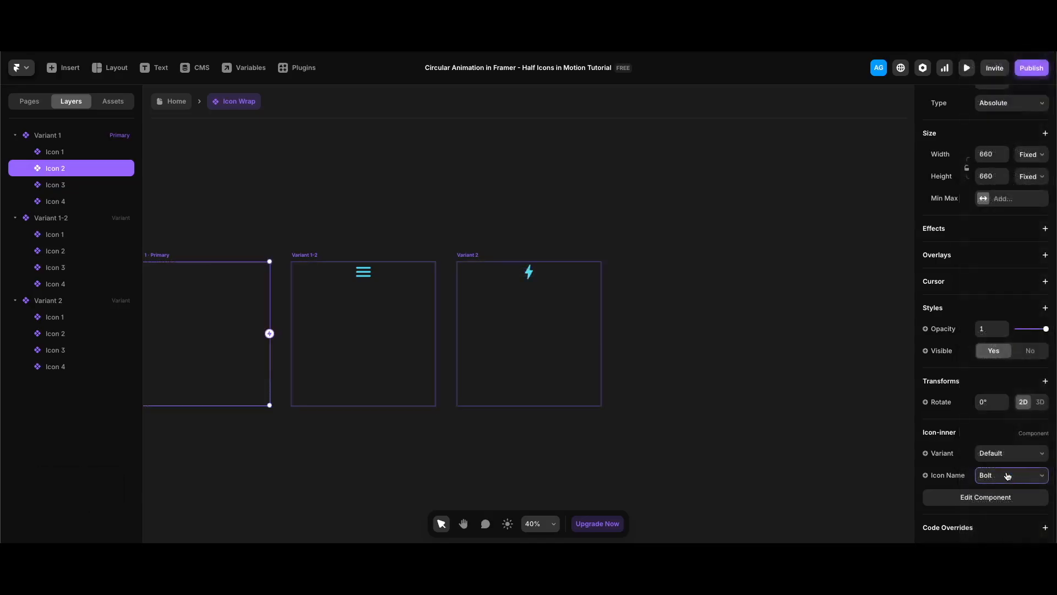
# Duplicate the primary Variant 1 once more and rename the copy Variant 3
pyautogui.click(62, 136)
pyautogui.press('super+d')
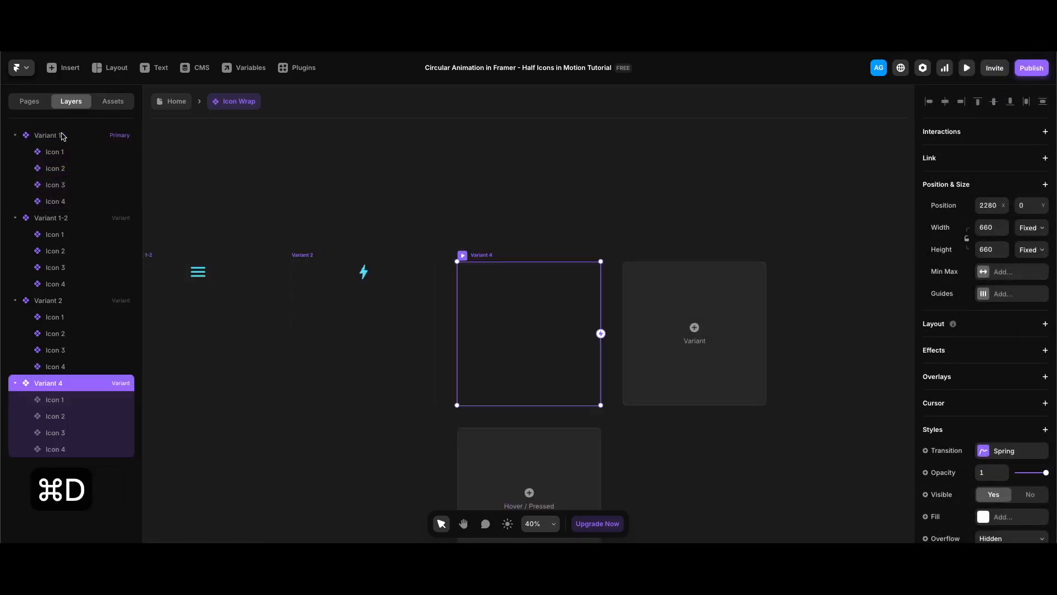
pyautogui.doubleClick(58, 384)
pyautogui.press('BackSpace')
pyautogui.write('3')
pyautogui.press('Return')
# Set the Icon 3 instance inside Variant 3 to its Active variant
pyautogui.click(66, 433)
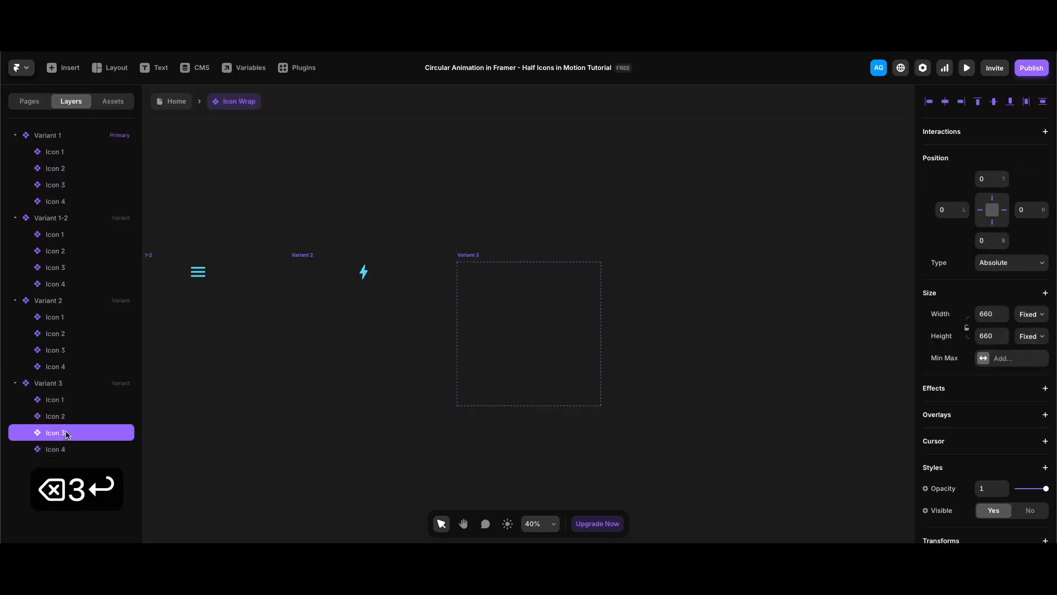
pyautogui.scroll(-3, 993, 459)
pyautogui.click(1008, 459)
pyautogui.click(1003, 466)
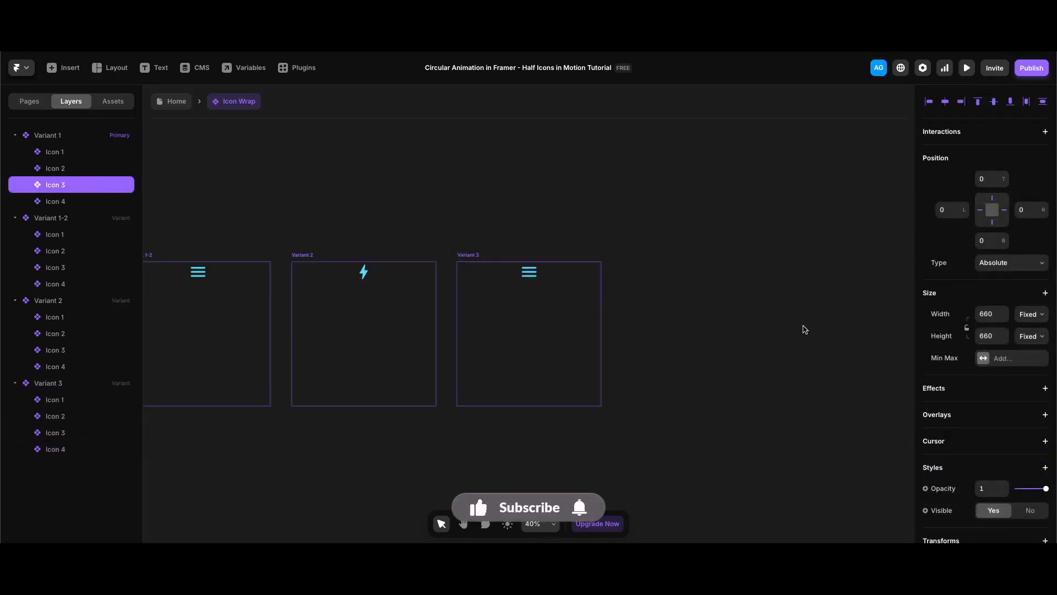
# Change the icon name of Icon 3 in the primary Variant 1 to Devices
pyautogui.scroll(-3, 998, 413)
pyautogui.click(1004, 475)
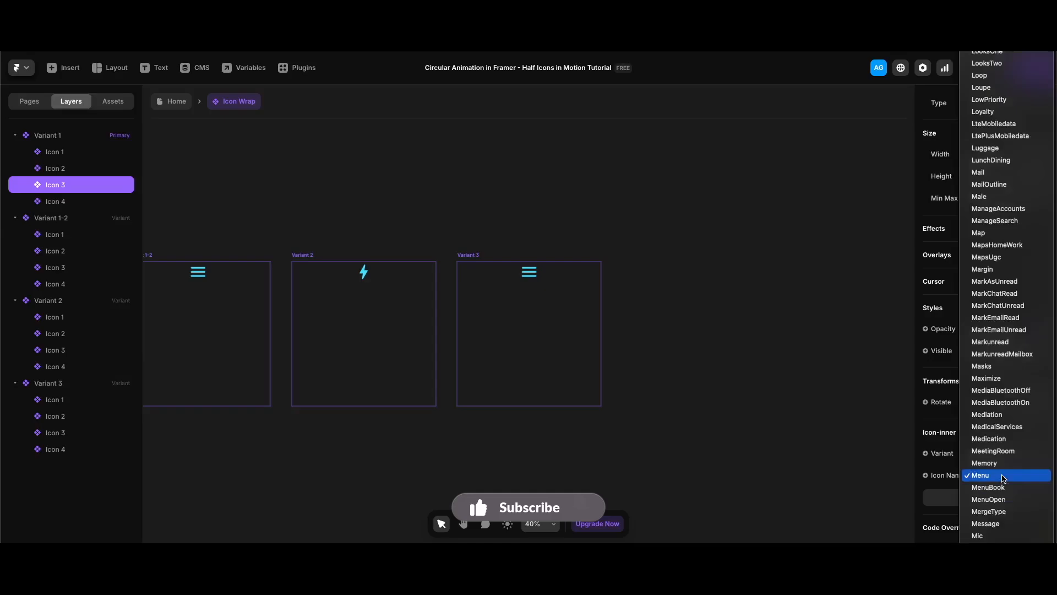
pyautogui.write('devic')
pyautogui.write('es')
pyautogui.press('Return')
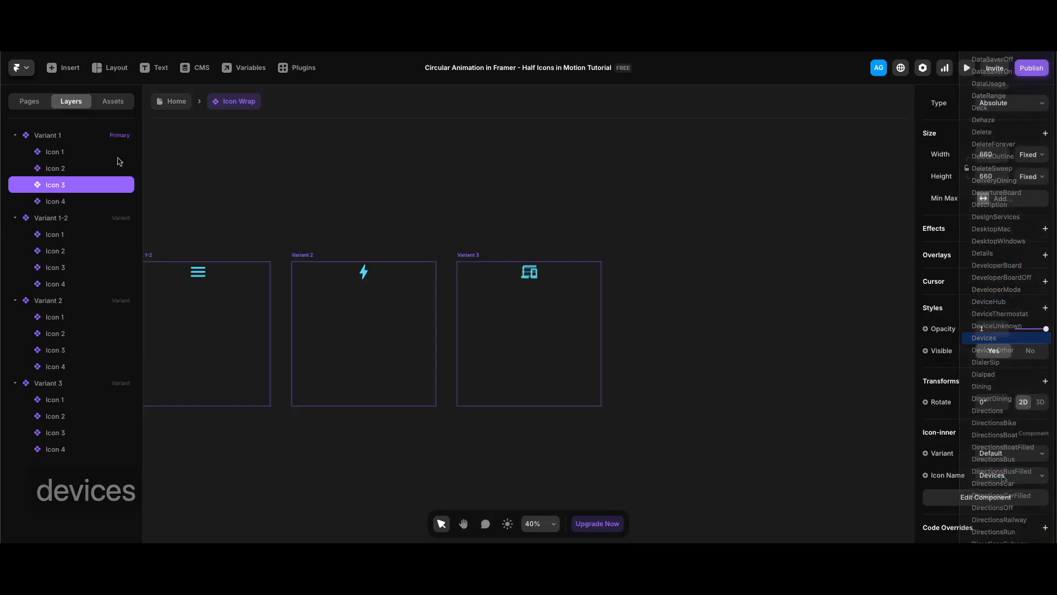
# Make another duplicate of the primary Variant 1 and rename it Variant 4
pyautogui.click(61, 135)
pyautogui.press('super+d')
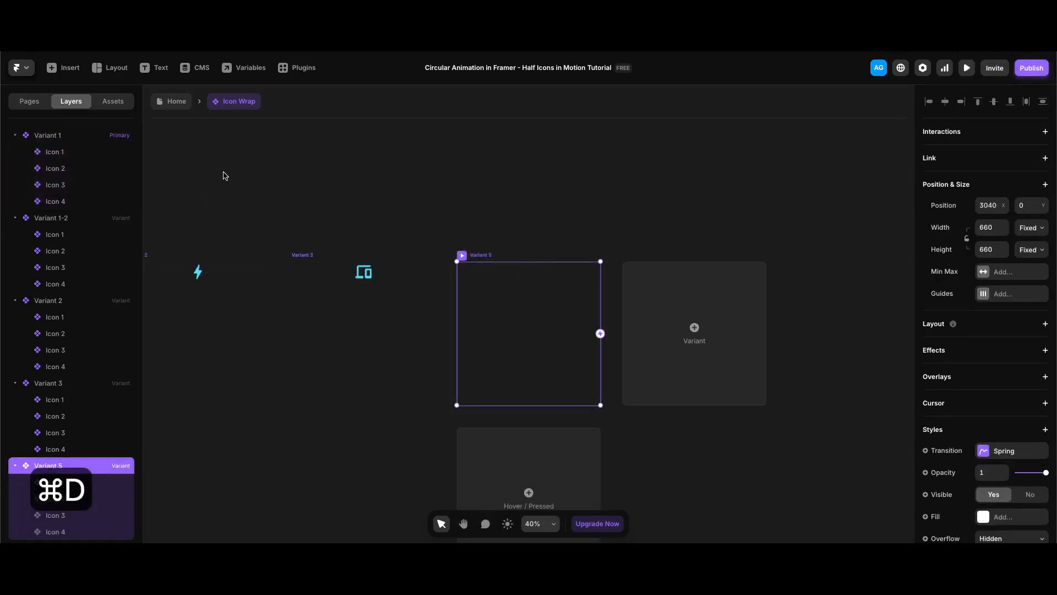
pyautogui.doubleClick(55, 467)
pyautogui.press('BackSpace')
pyautogui.write('4')
pyautogui.press('Return')
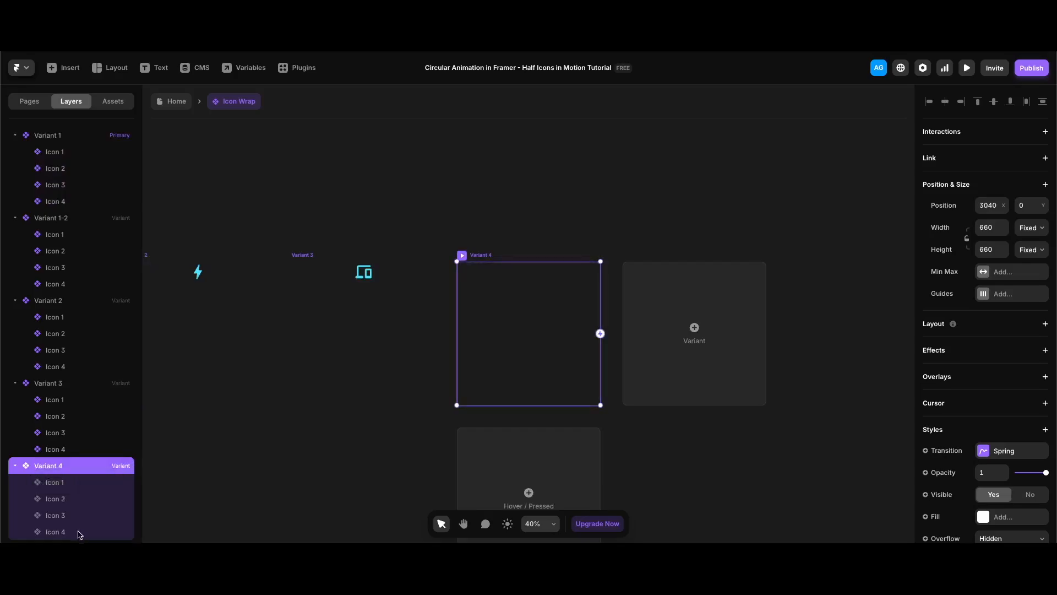
# Set the Icon 4 instance inside Variant 4 to its Active variant
pyautogui.click(78, 531)
pyautogui.scroll(-3, 950, 500)
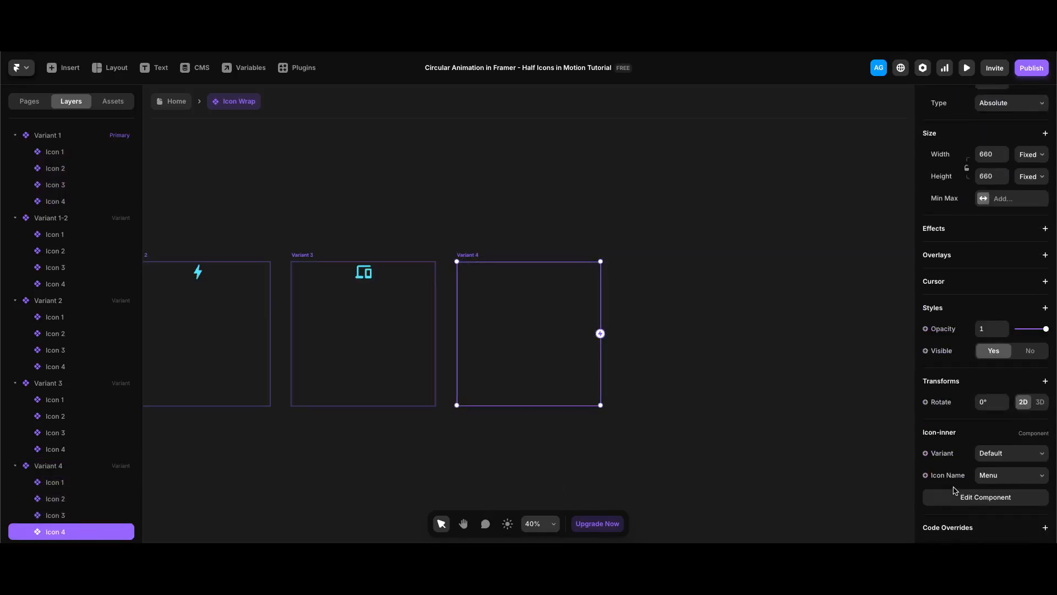
pyautogui.click(999, 454)
pyautogui.click(1006, 466)
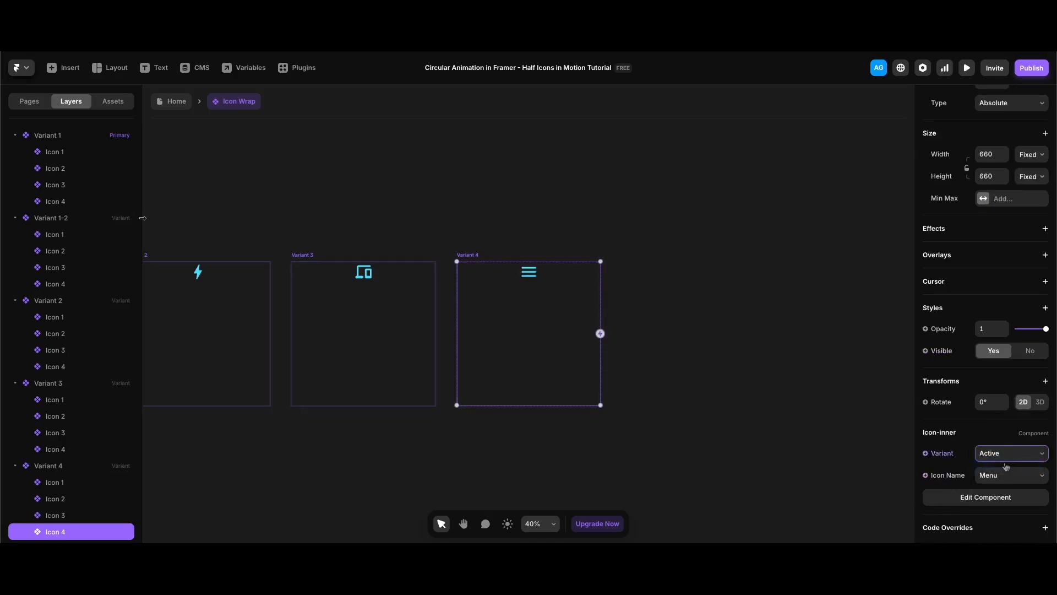
# Change the icon name of Icon 4 in the primary Variant 1 to Flaky and return to the Home page
pyautogui.click(62, 202)
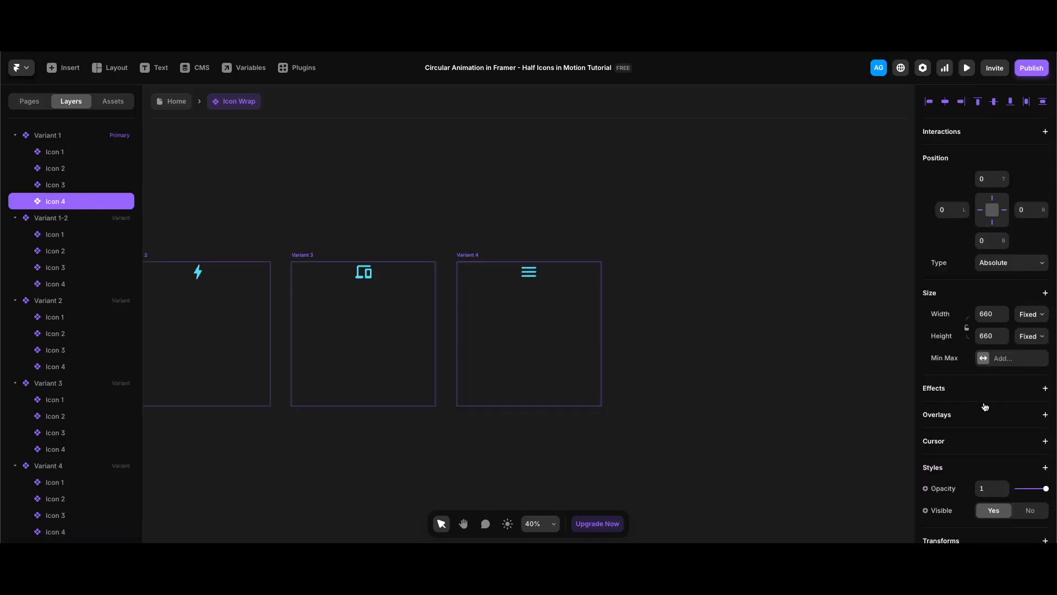
pyautogui.scroll(-3, 985, 407)
pyautogui.click(1003, 476)
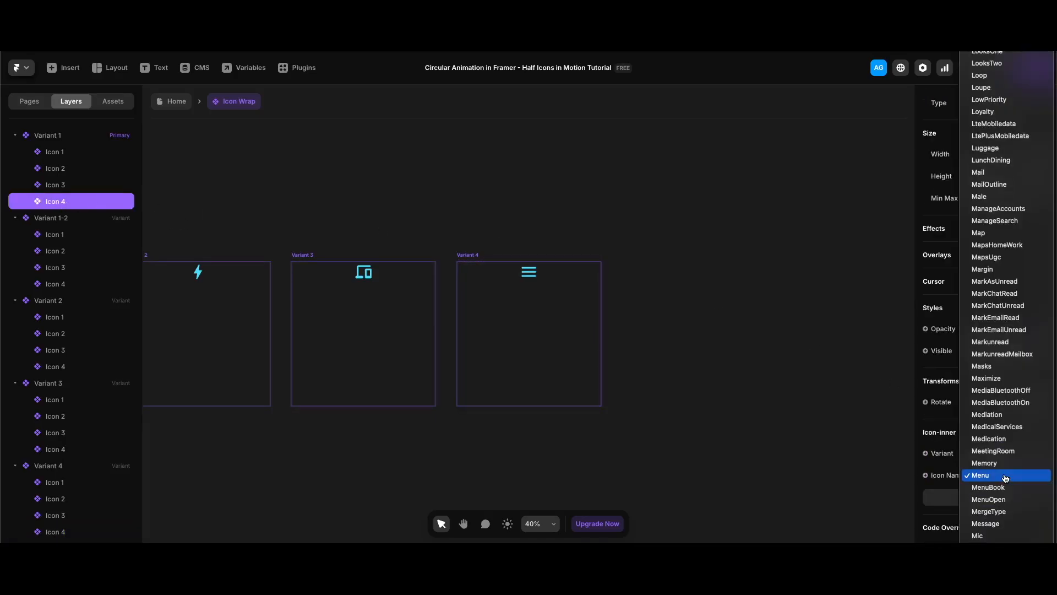
pyautogui.write('flaky')
pyautogui.press('Return')
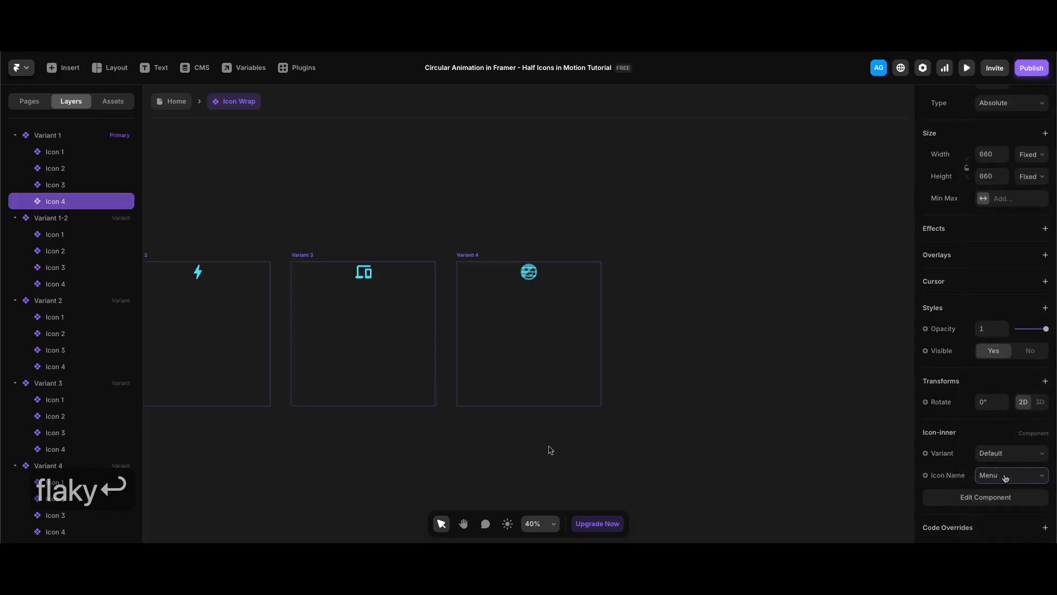
pyautogui.click(549, 450)
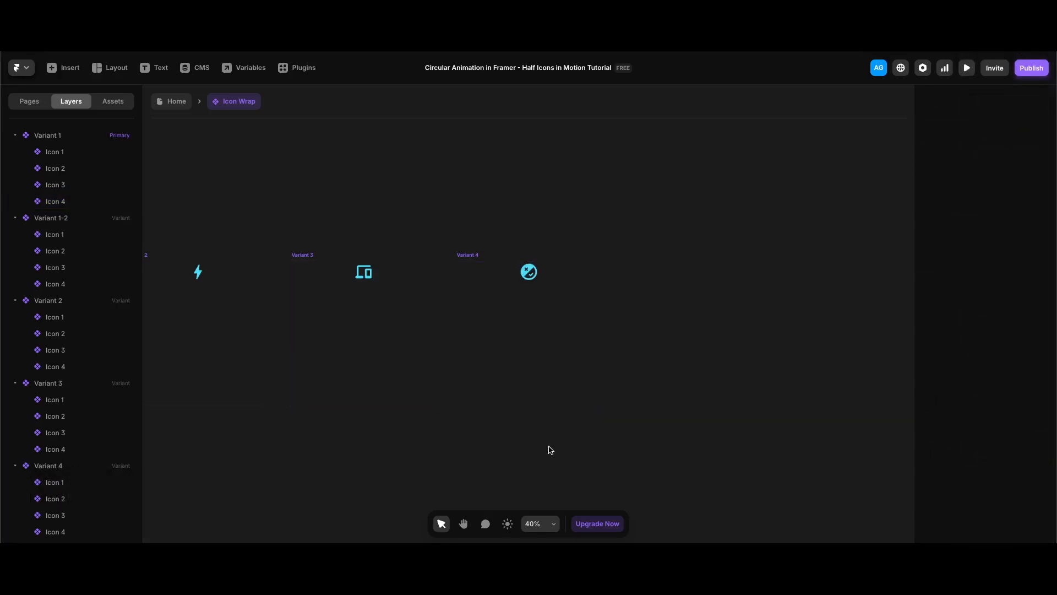
pyautogui.press('Escape')
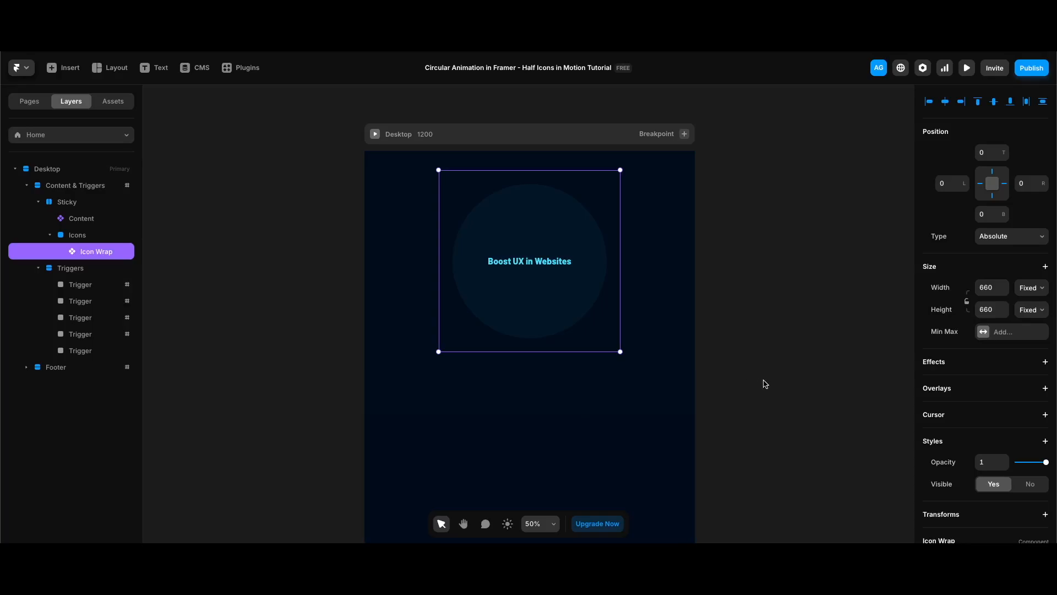
# Add a Scroll Variant effect to the Icon Wrap instance with its trigger set to Section in View
pyautogui.click(985, 361)
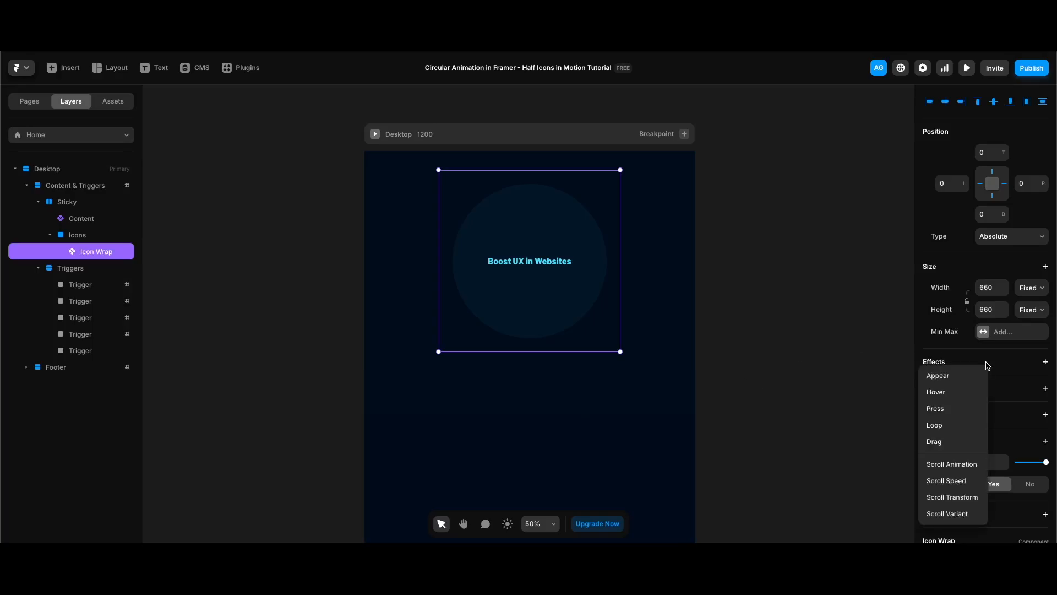
pyautogui.click(959, 512)
pyautogui.click(868, 417)
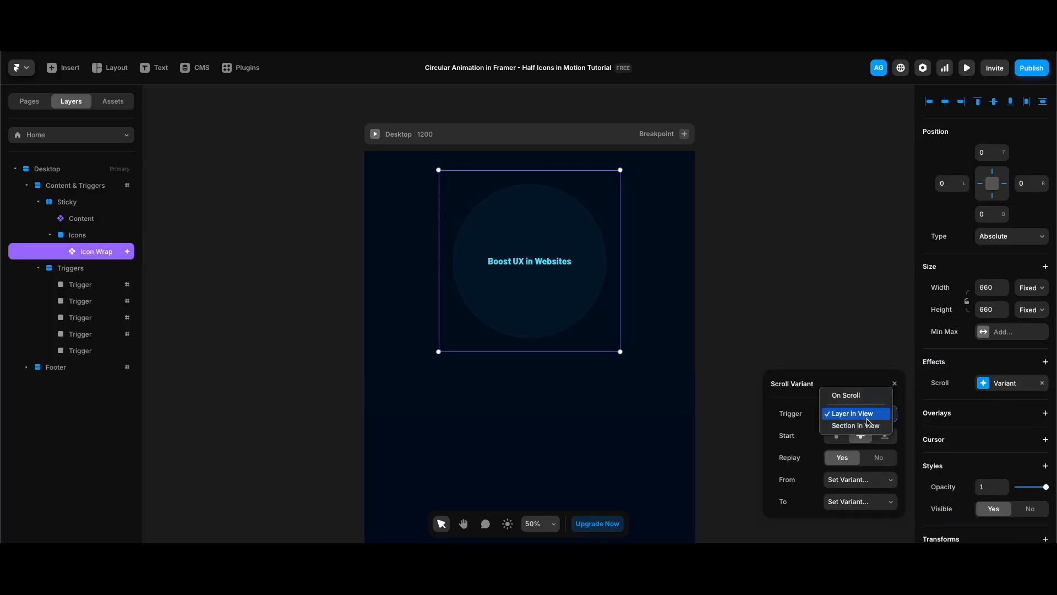
pyautogui.click(867, 424)
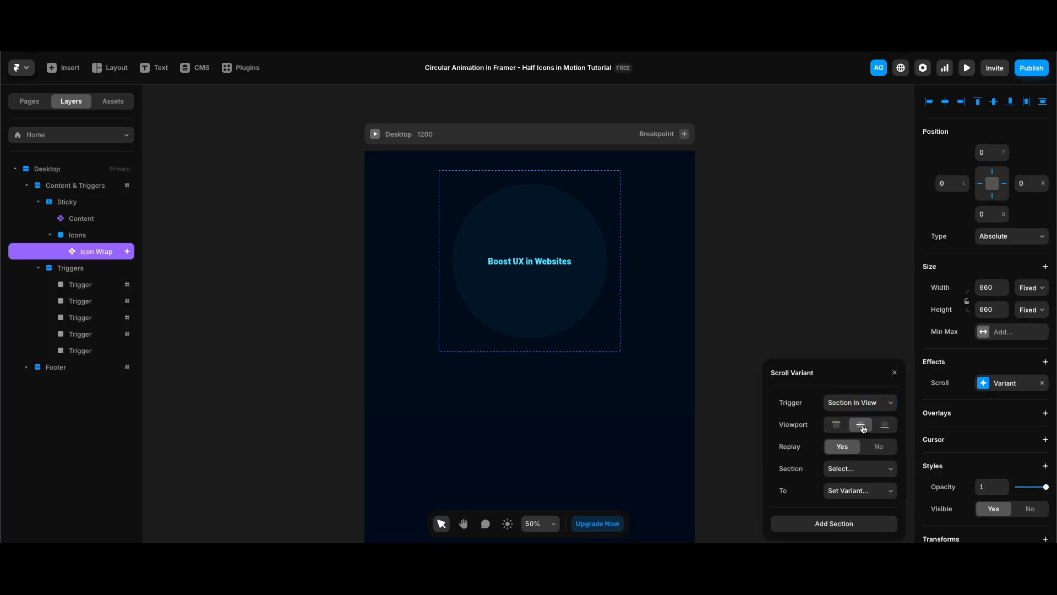
# Map section #1 to Variant 1-2 in the Icon Wrap's Scroll Variant effect
pyautogui.click(865, 471)
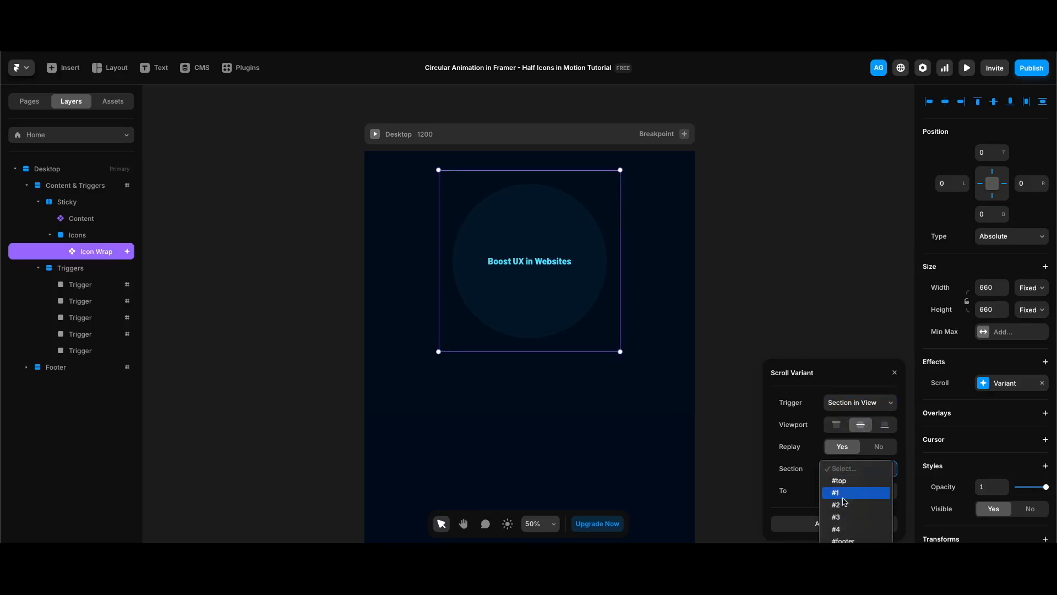
pyautogui.click(845, 495)
pyautogui.click(863, 492)
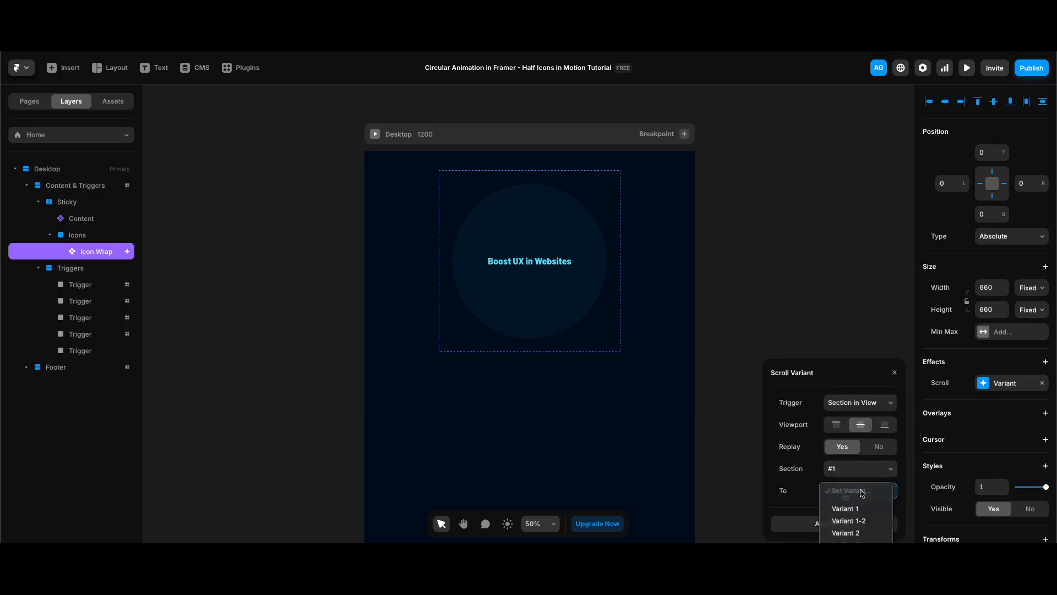
pyautogui.click(862, 520)
# Add a second section to the Scroll Variant effect, mapping section #2 to Variant 2
pyautogui.click(837, 524)
pyautogui.click(859, 469)
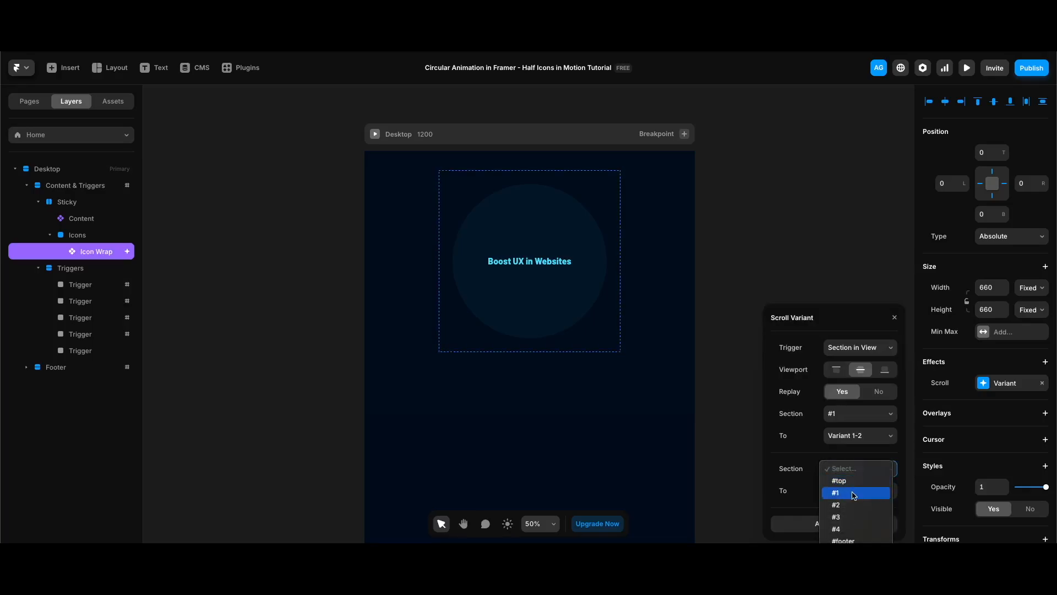
pyautogui.click(857, 502)
pyautogui.click(865, 491)
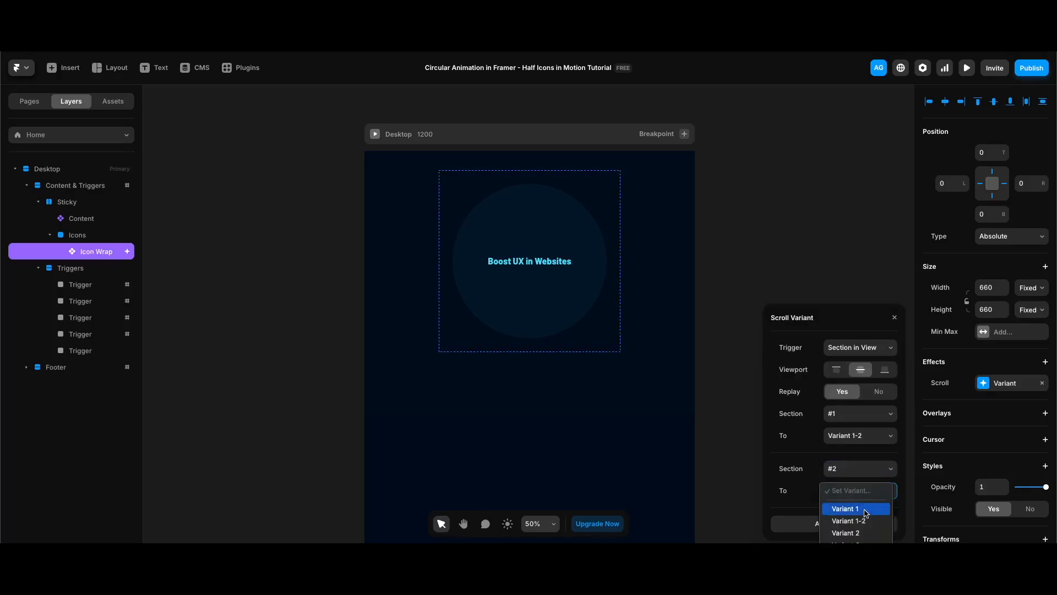
pyautogui.click(852, 532)
# Add a third section to the Icon Wrap's Scroll Variant effect, mapping section #3 to Variant 3
pyautogui.click(859, 524)
pyautogui.click(856, 469)
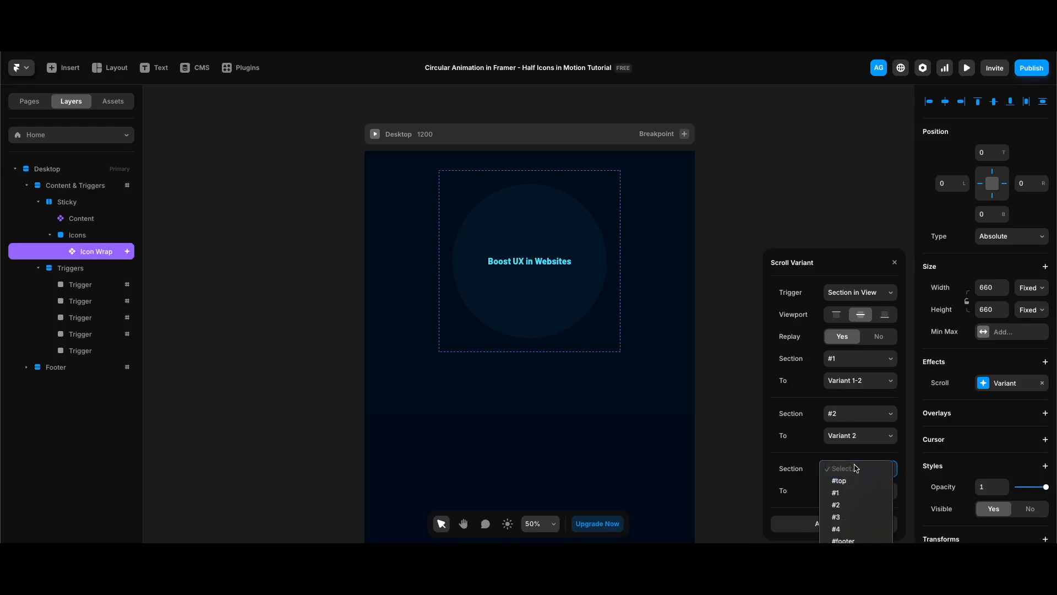
pyautogui.click(848, 516)
pyautogui.click(856, 491)
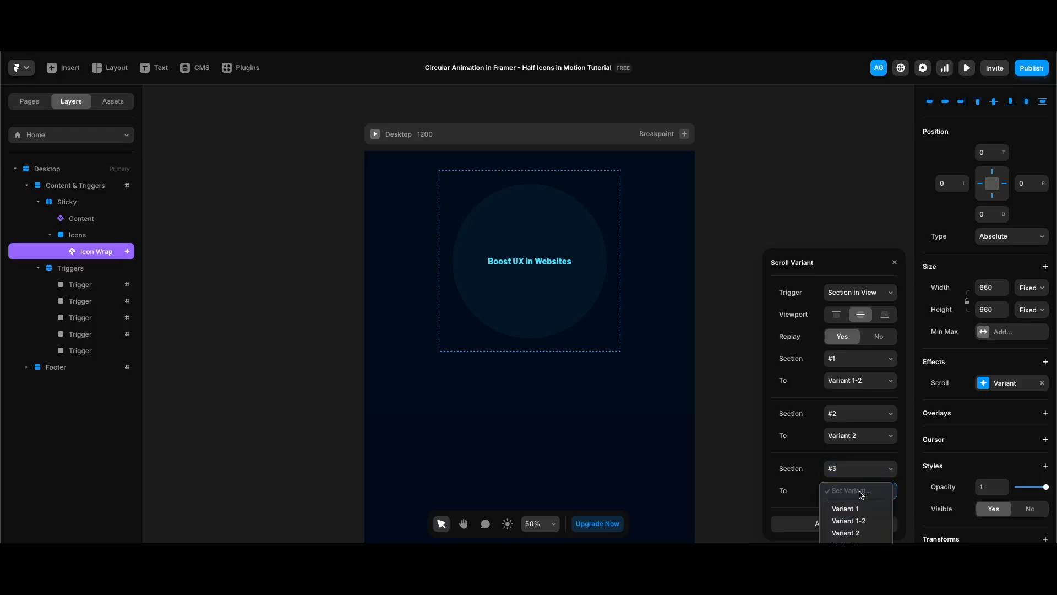
pyautogui.click(868, 531)
# Add section #4 mapped to Variant 4 in the Icon Wrap's Scroll Variant effect and preview the page animation
pyautogui.click(869, 526)
pyautogui.click(862, 468)
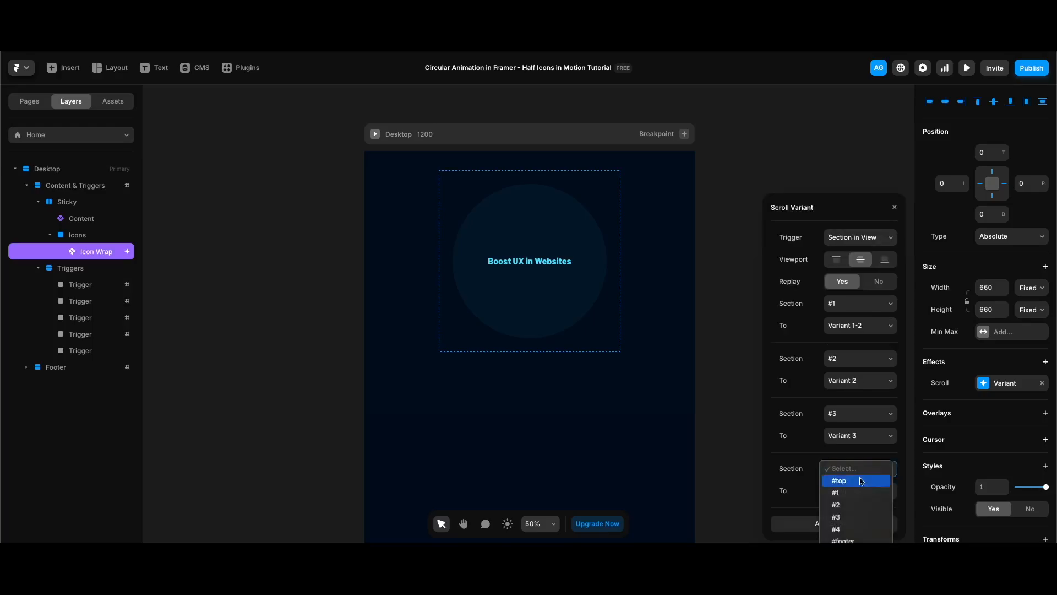
pyautogui.click(857, 527)
pyautogui.click(866, 491)
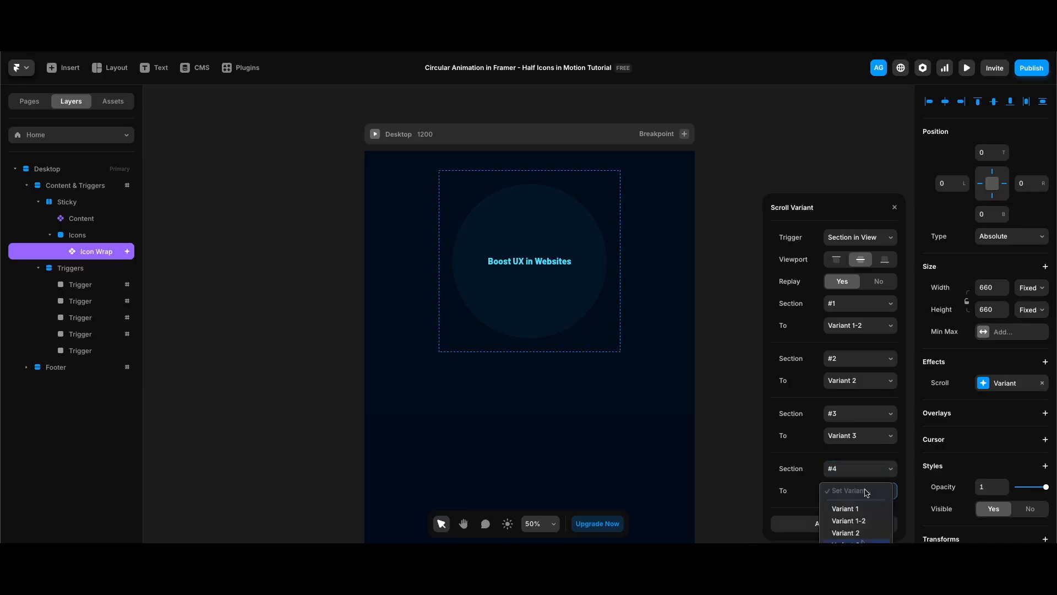
pyautogui.click(851, 537)
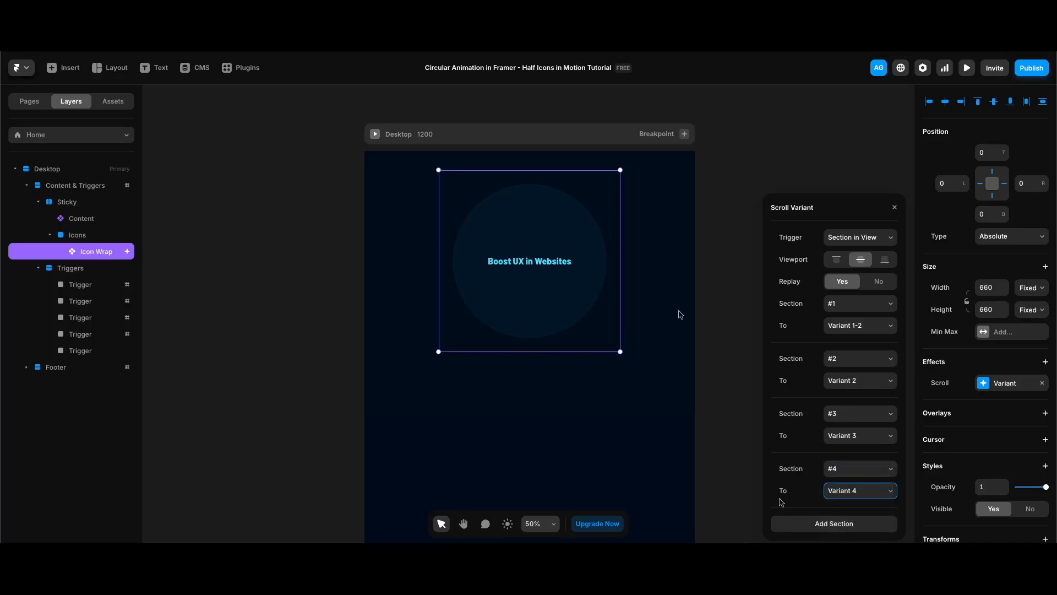
pyautogui.hotkey('ctrl', 'p')
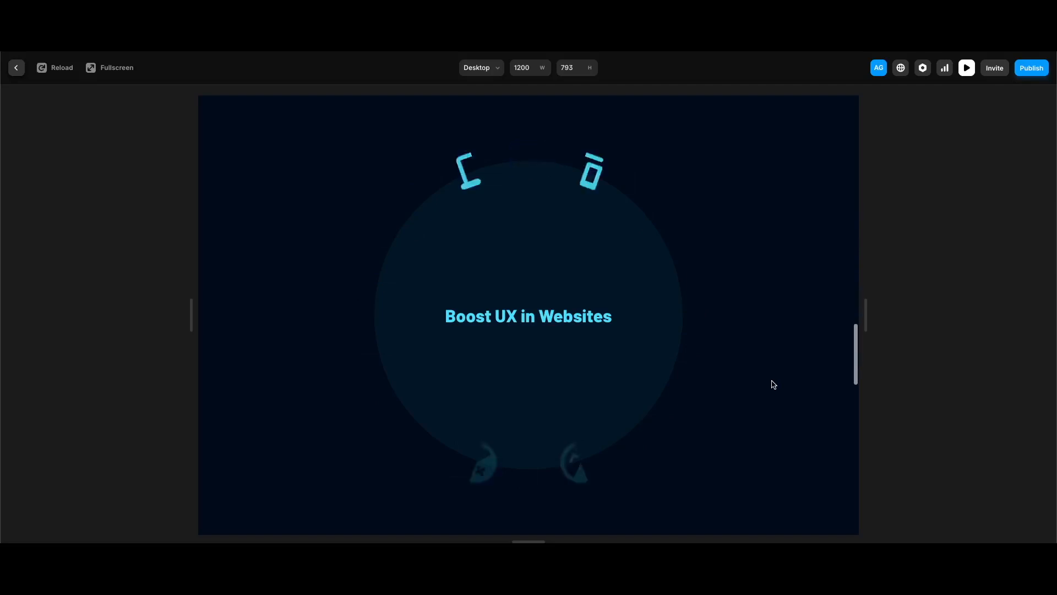
pyautogui.press('Escape')
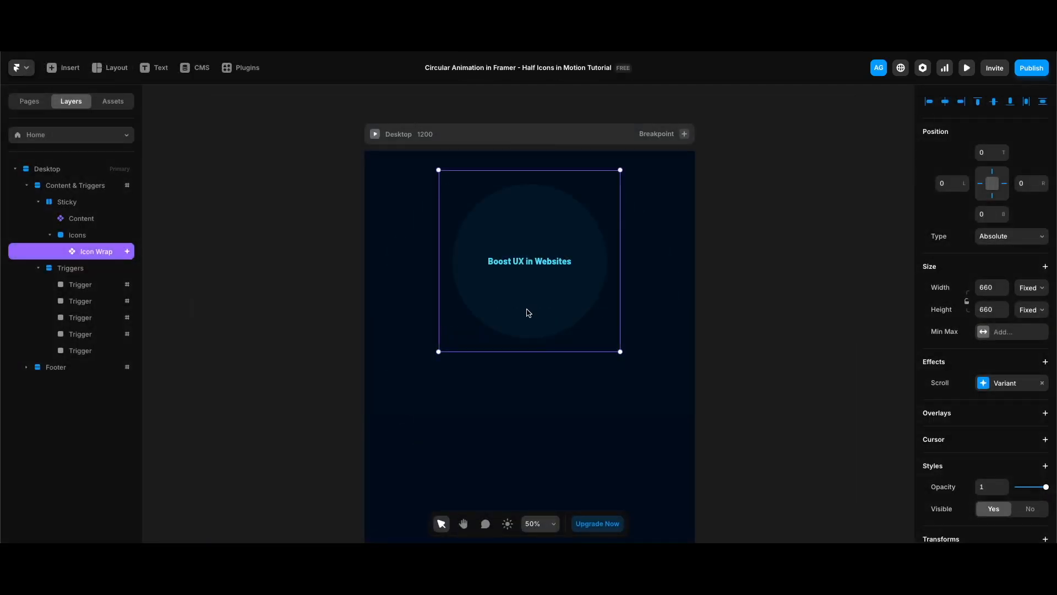
# Open the Icon-inner component nested in Icon Wrap and set the Default variant's spring transition time to 1 s
pyautogui.doubleClick(527, 313)
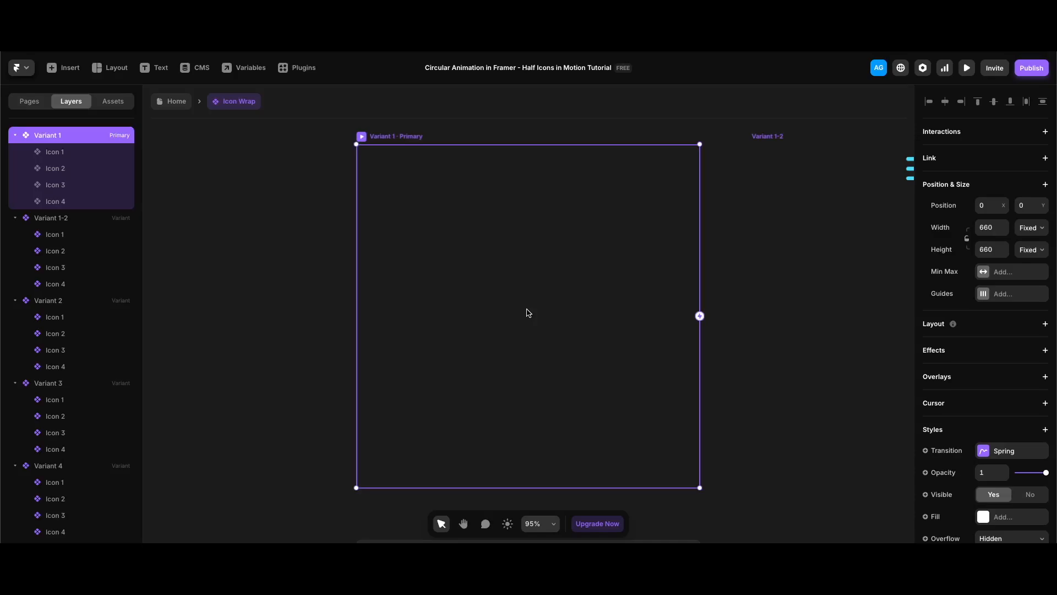
pyautogui.doubleClick(528, 312)
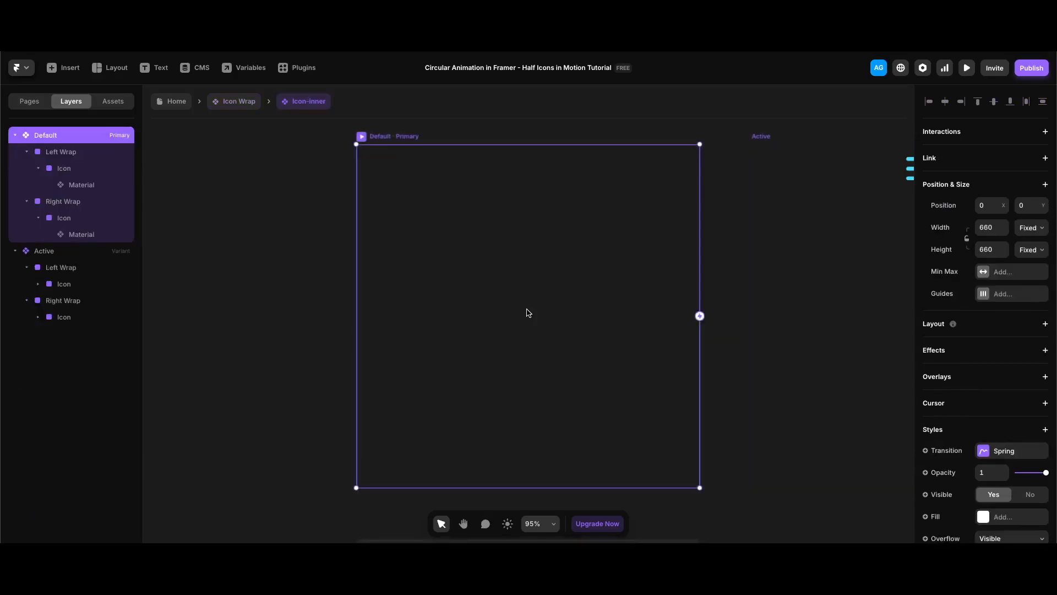
pyautogui.click(1011, 451)
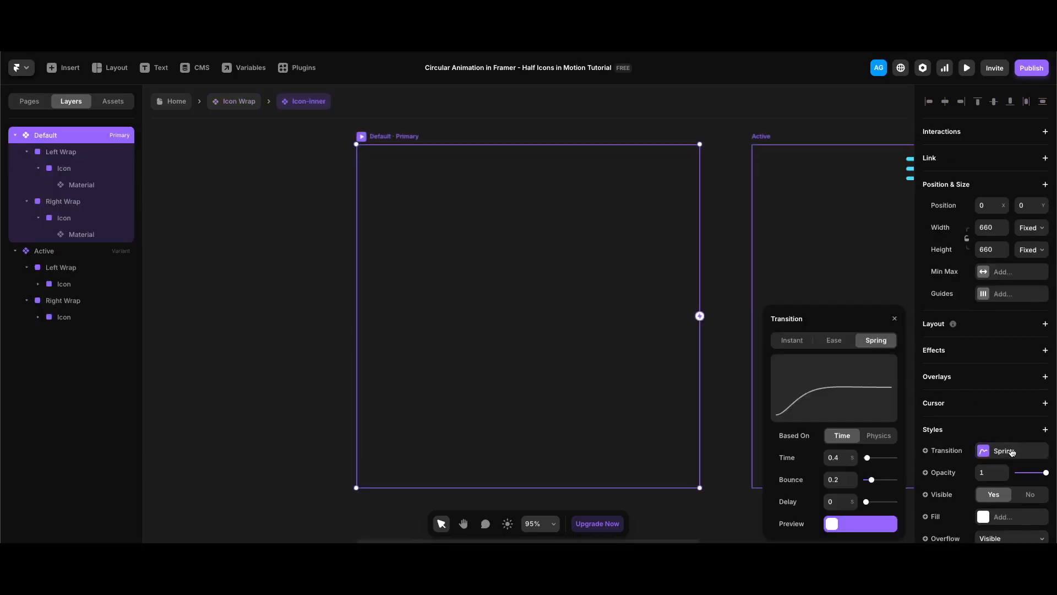
pyautogui.click(836, 458)
pyautogui.write('1')
pyautogui.press('Return')
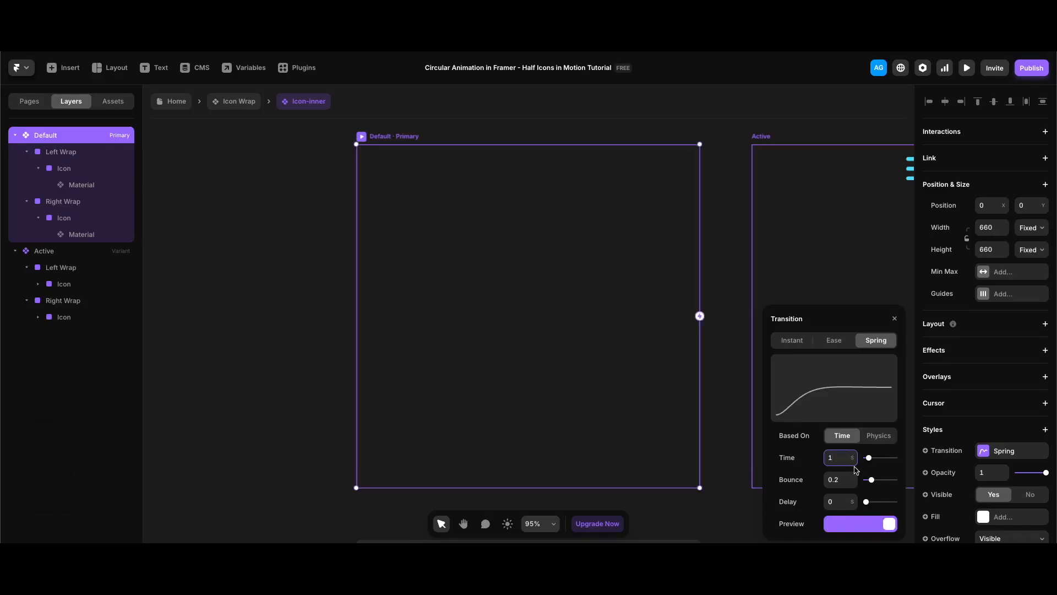
# Change the bounce of the Default variant's spring transition in Icon-inner and return to the Home page
pyautogui.click(842, 480)
pyautogui.press('BackSpace')
pyautogui.write('1')
pyautogui.press('Return')
pyautogui.click(725, 245)
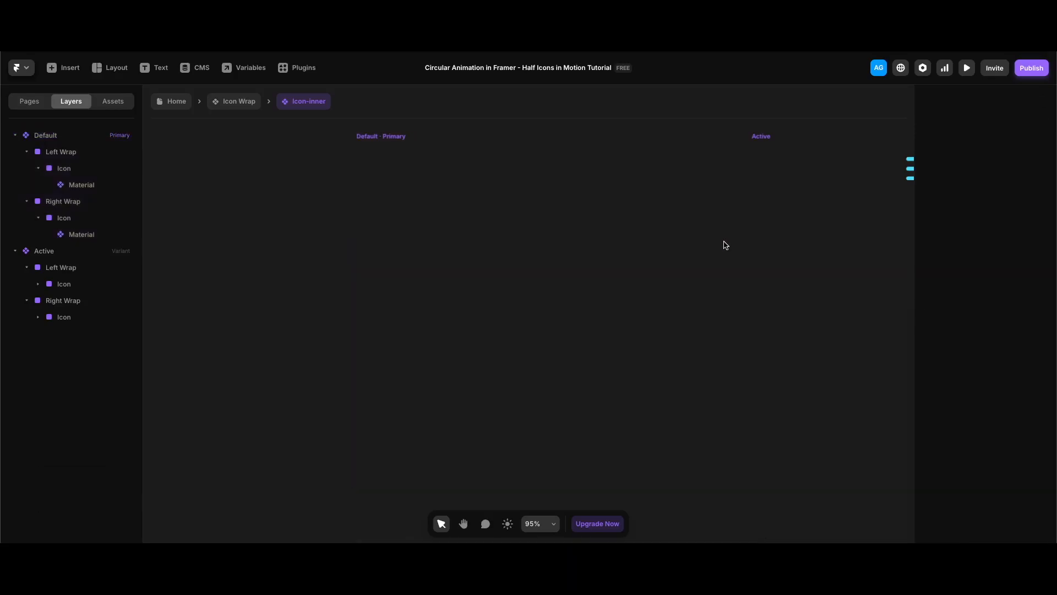
pyautogui.press('Escape')
pyautogui.press('Escape')
pyautogui.press('Escape')
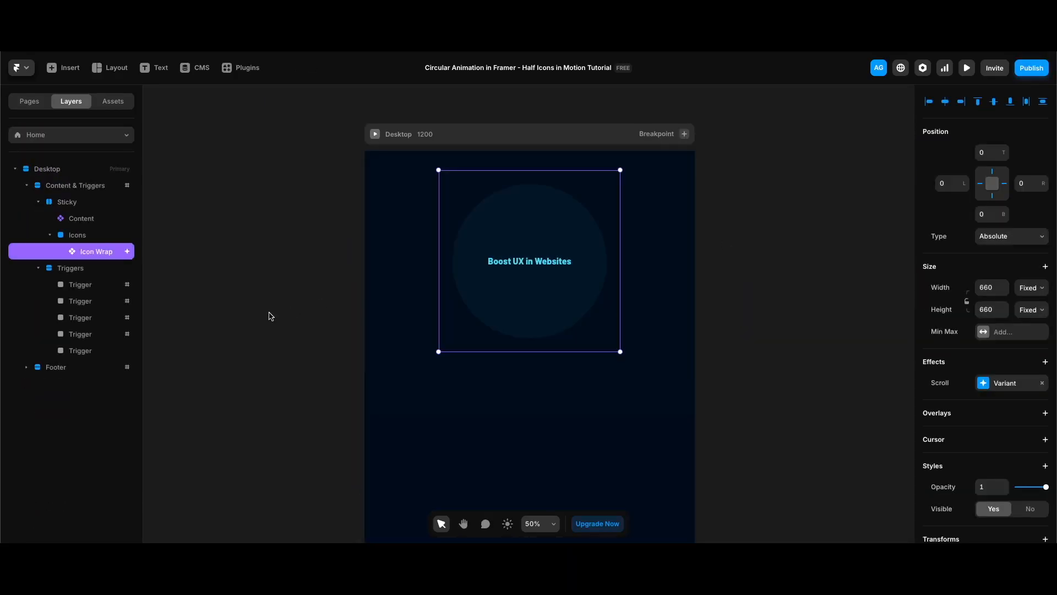
# Add a Scroll Variant effect to the Content instance with its trigger set to Section in View
pyautogui.click(91, 218)
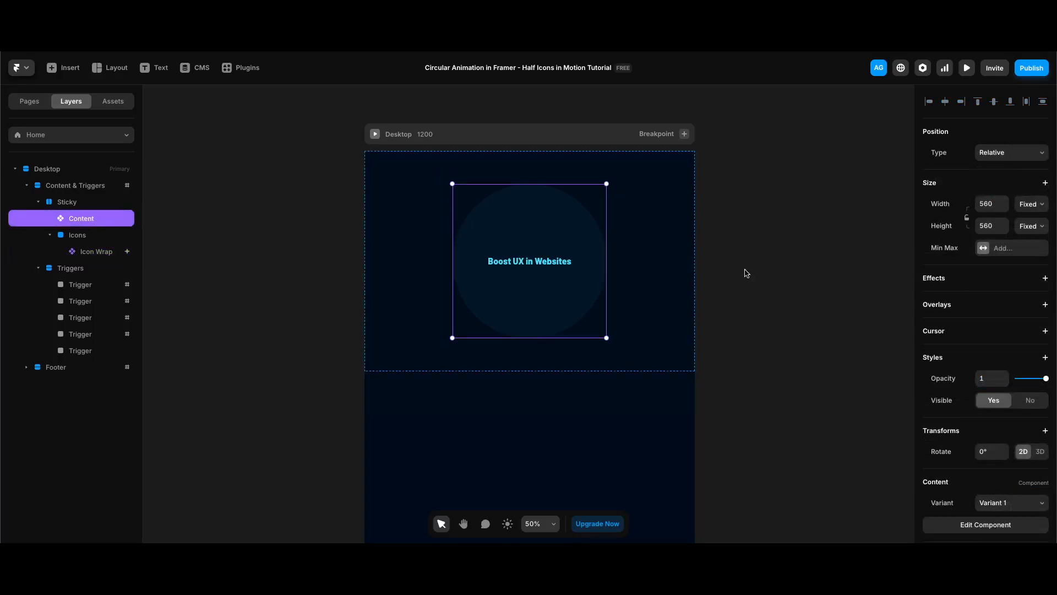
pyautogui.click(993, 280)
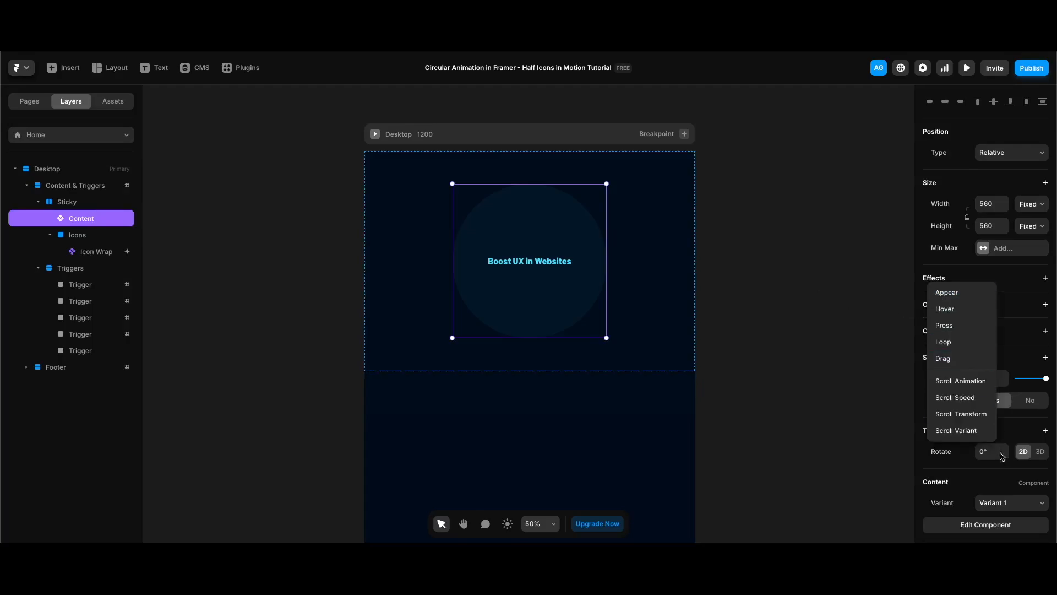
pyautogui.click(978, 434)
pyautogui.click(856, 330)
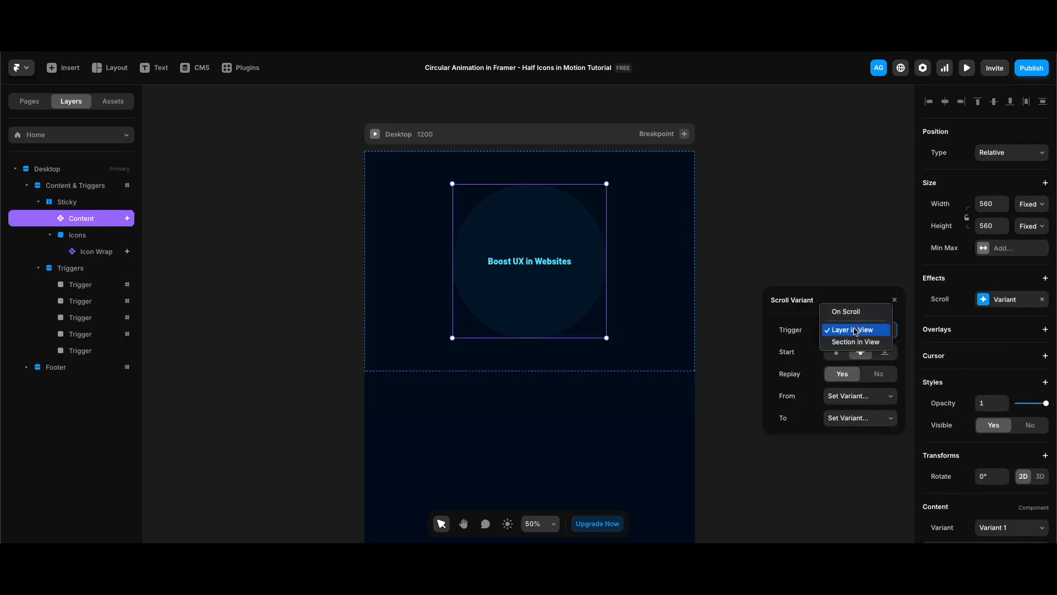
pyautogui.click(857, 342)
pyautogui.click(862, 357)
# Map section #1 to Variant 1-2 in the Content instance's Scroll Variant effect
pyautogui.click(858, 397)
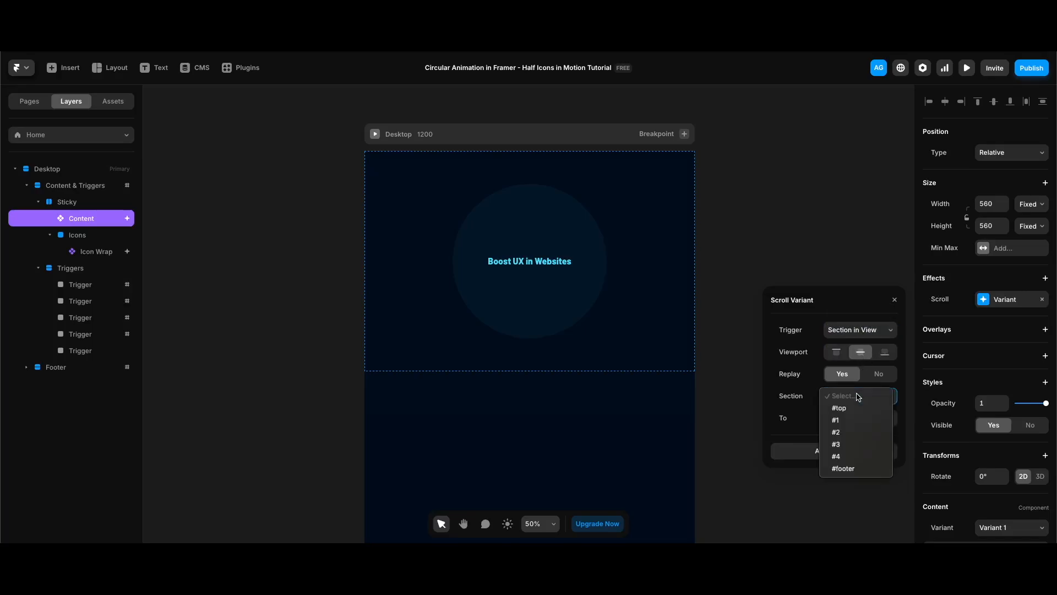
pyautogui.click(857, 422)
pyautogui.click(866, 419)
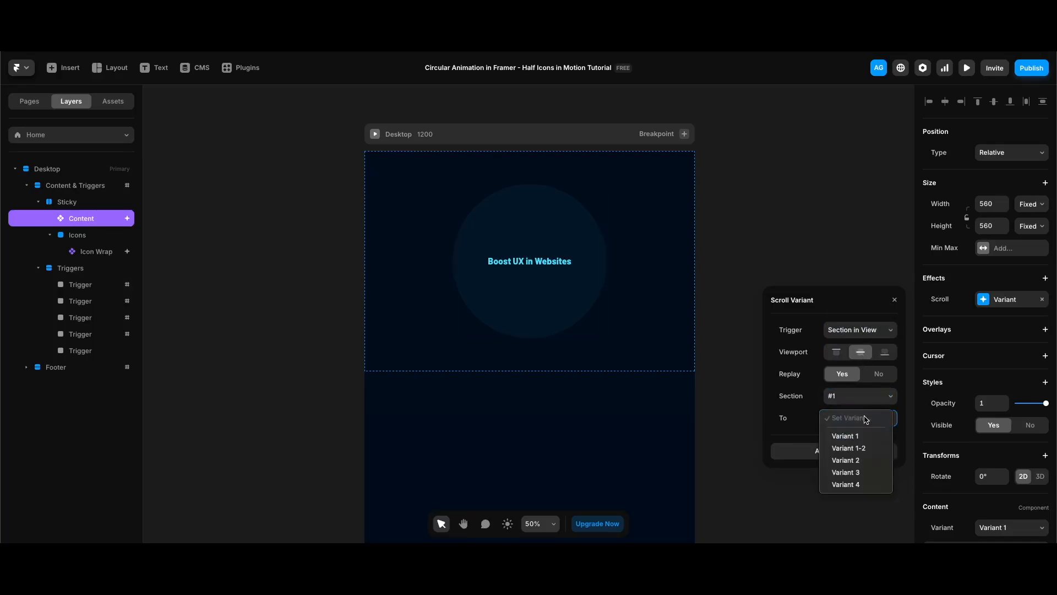
pyautogui.click(863, 448)
# Add a second section to the Content instance's Scroll Variant effect, mapping section #2 to Variant 2
pyautogui.click(862, 451)
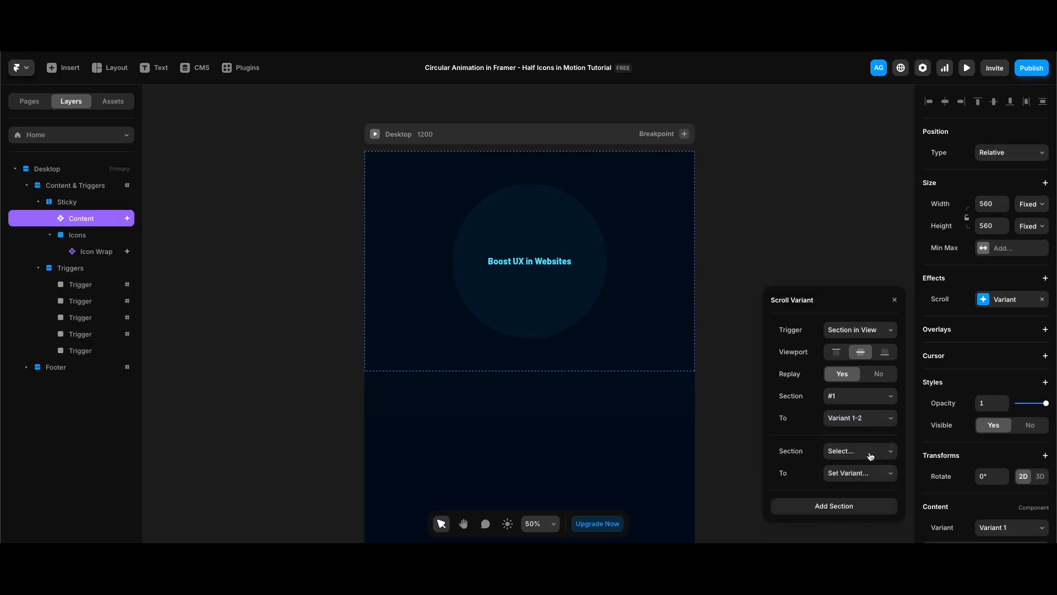
pyautogui.click(867, 451)
pyautogui.click(857, 487)
pyautogui.click(862, 474)
pyautogui.click(862, 515)
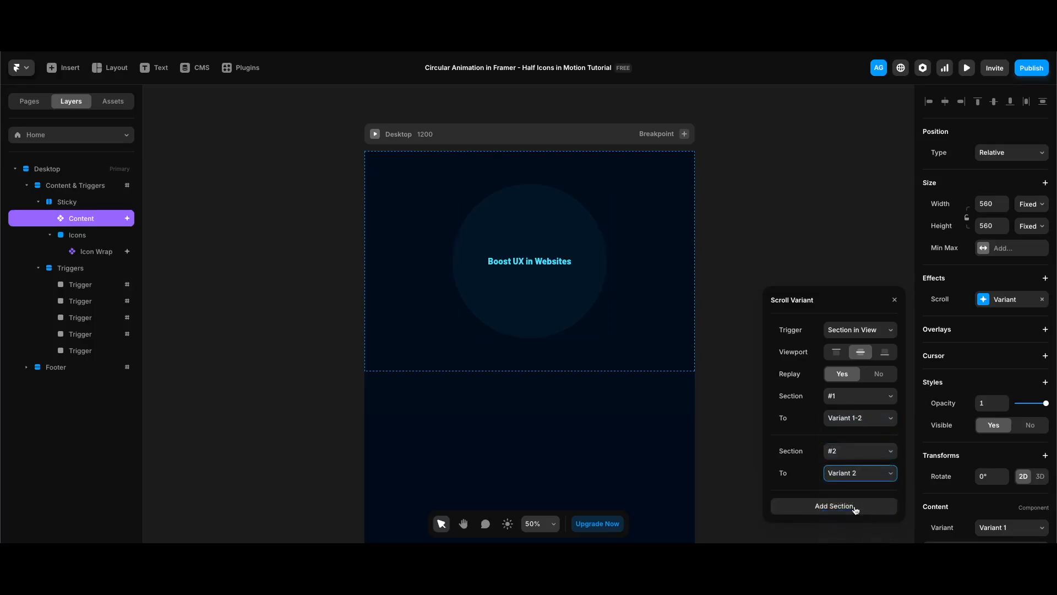
# Add a third section to the Content instance's Scroll Variant effect, mapping section #3 to Variant 3
pyautogui.click(856, 509)
pyautogui.click(863, 469)
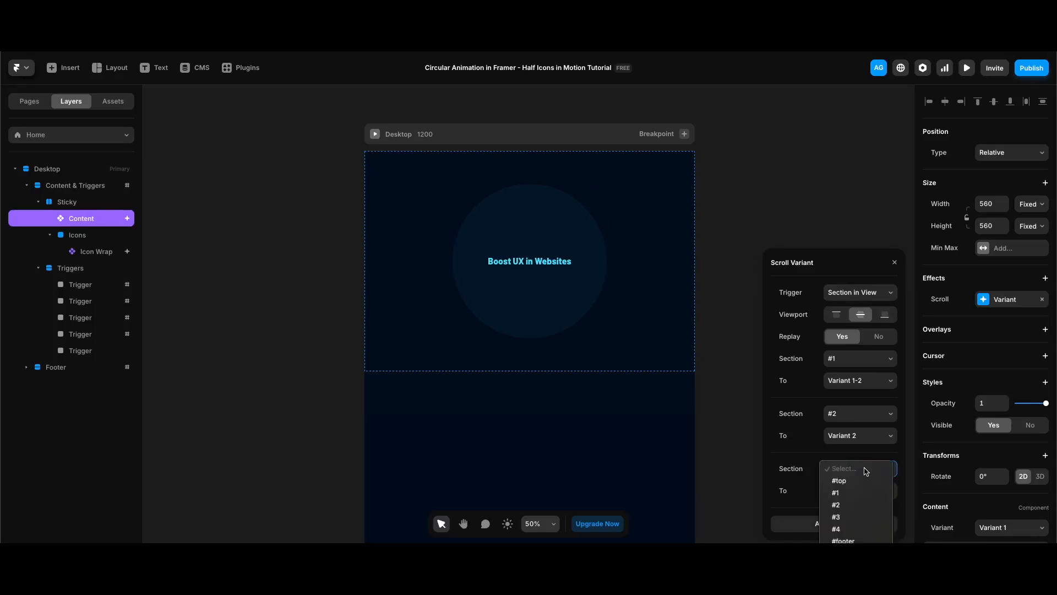
pyautogui.click(859, 518)
pyautogui.click(862, 492)
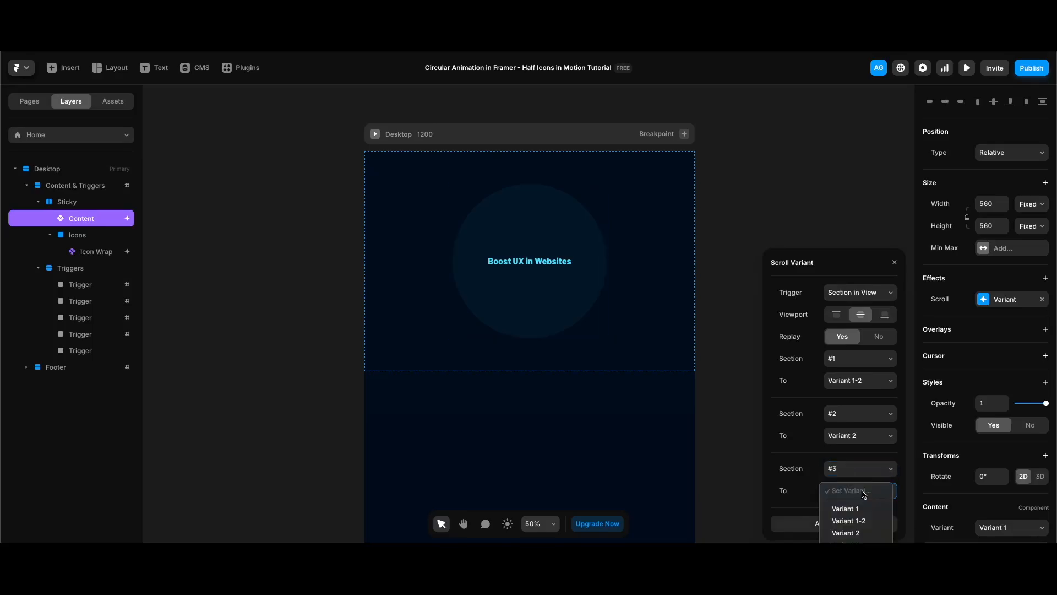
pyautogui.click(861, 542)
# Add a fourth section to the Content instance's Scroll Variant effect, mapping section #4 to Variant 4
pyautogui.click(862, 523)
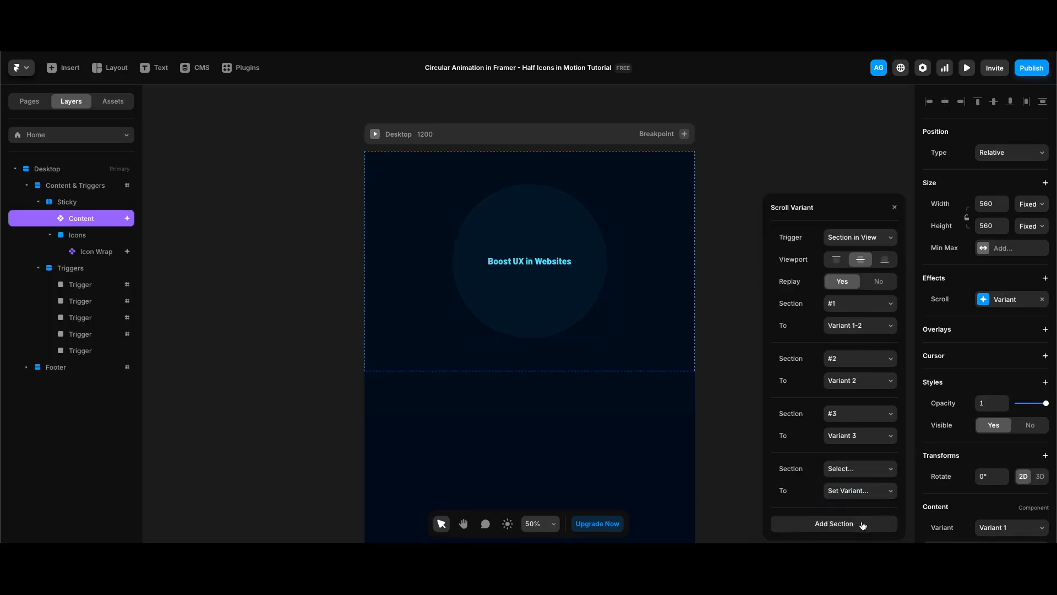
pyautogui.click(862, 469)
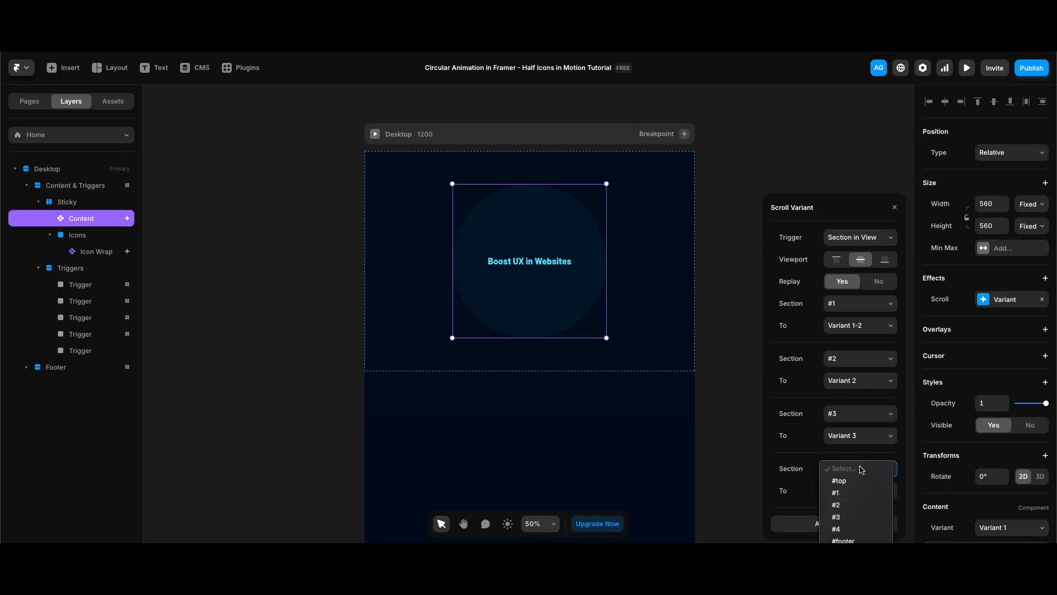
pyautogui.click(850, 533)
pyautogui.click(860, 491)
pyautogui.click(842, 522)
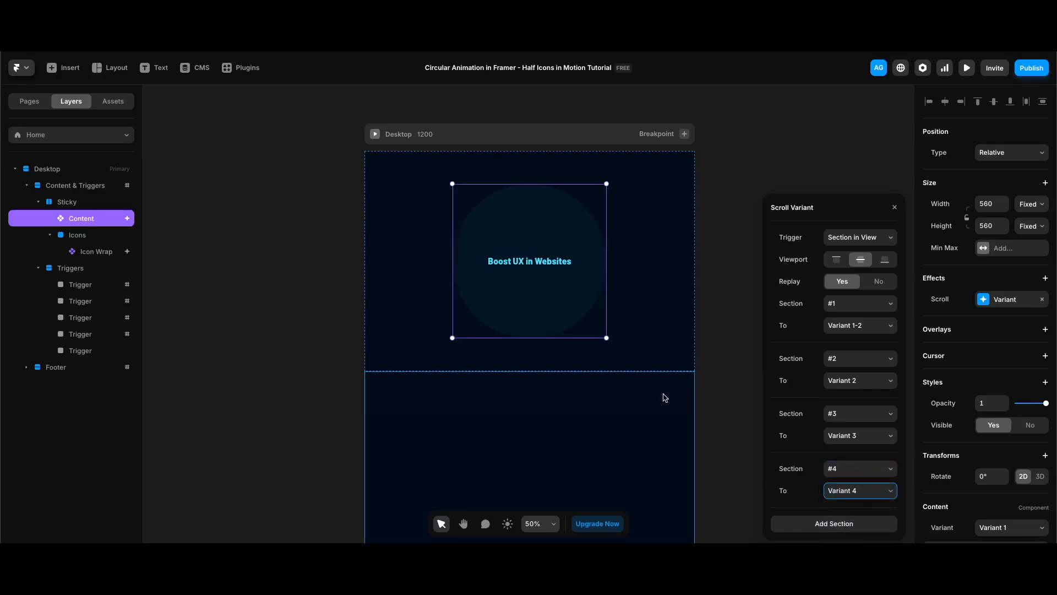
# Preview the page and check how the split icons and circle text change across the sections in both scroll directions
pyautogui.press('super+p')
pyautogui.scroll(-3, 726, 404)
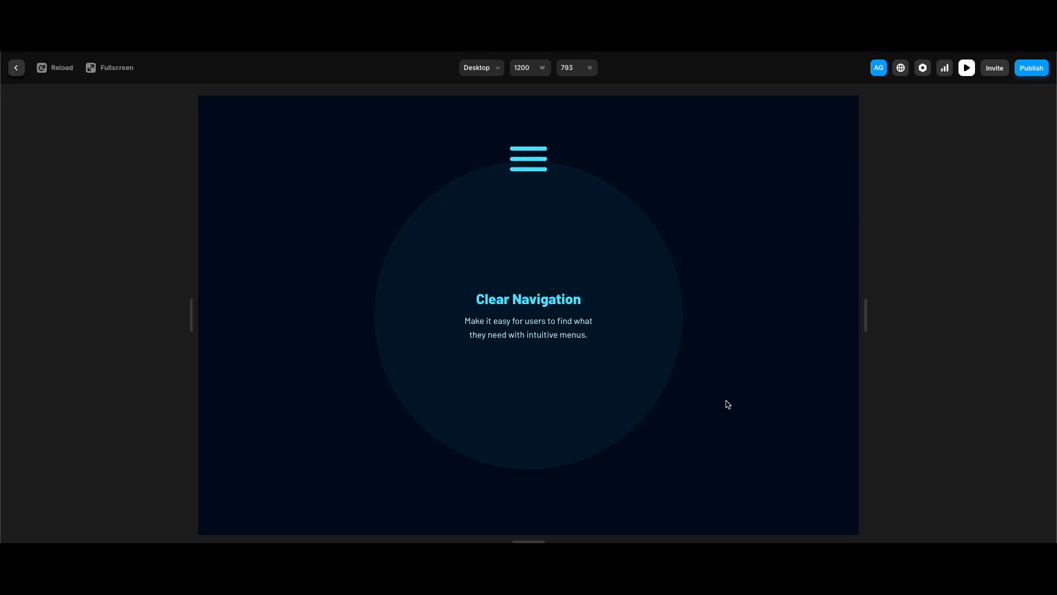
pyautogui.scroll(-3, 725, 403)
pyautogui.scroll(-3, 726, 403)
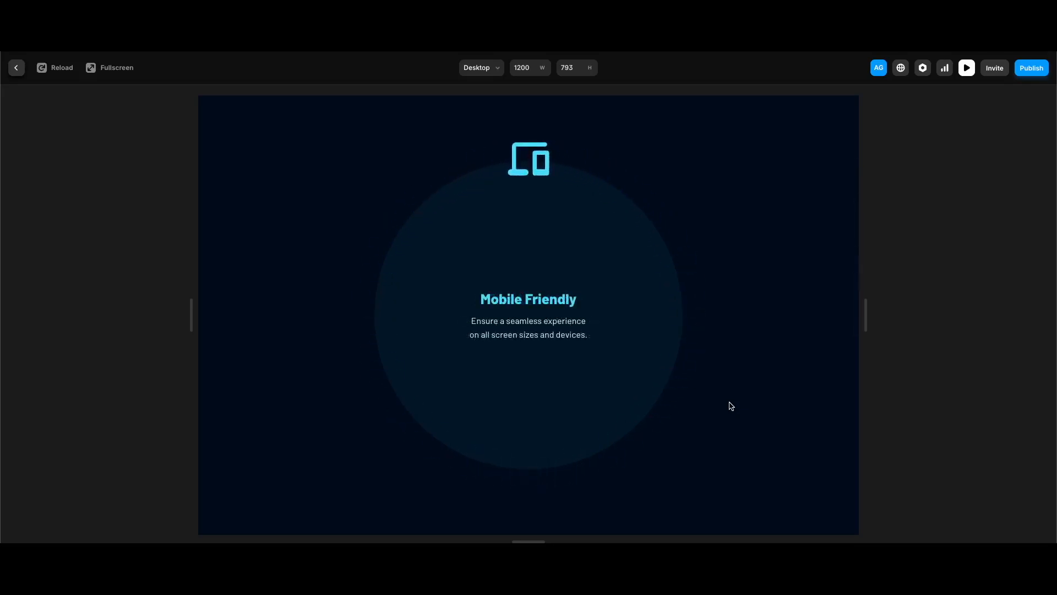
pyautogui.scroll(-3, 731, 405)
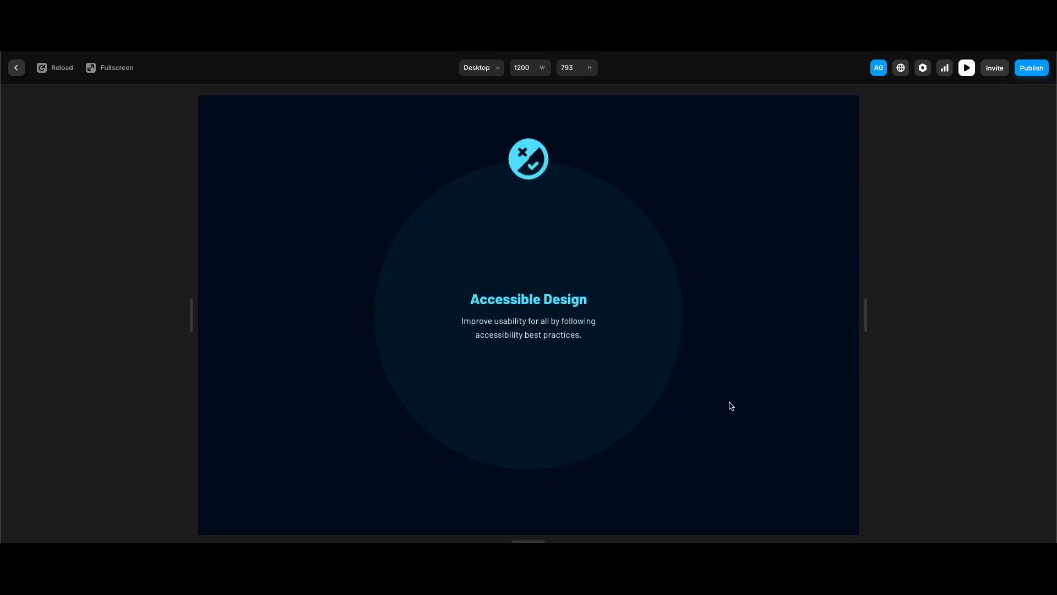
pyautogui.scroll(-3, 731, 406)
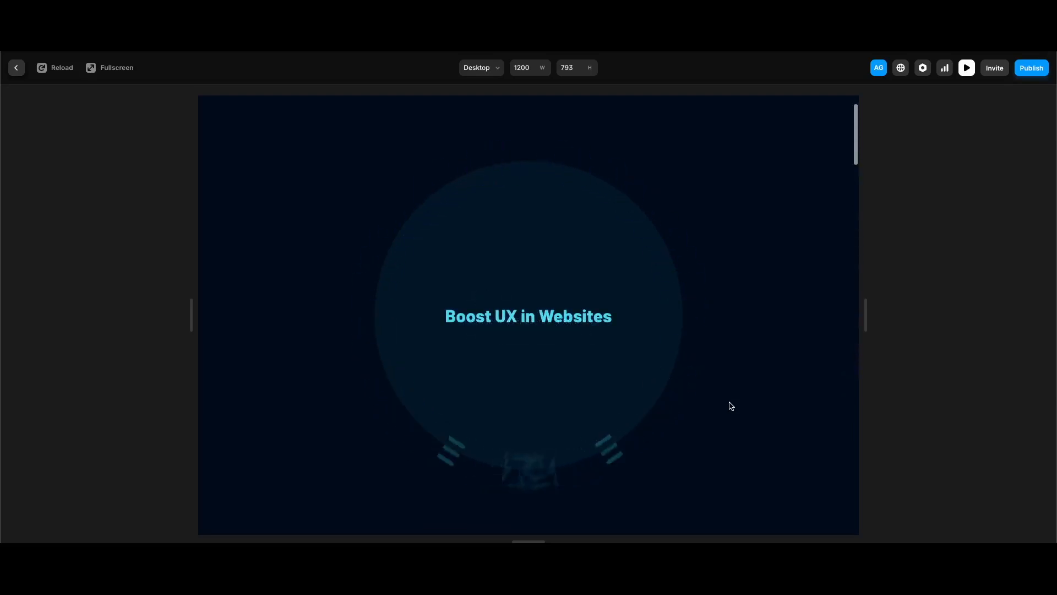
pyautogui.scroll(-3, 731, 405)
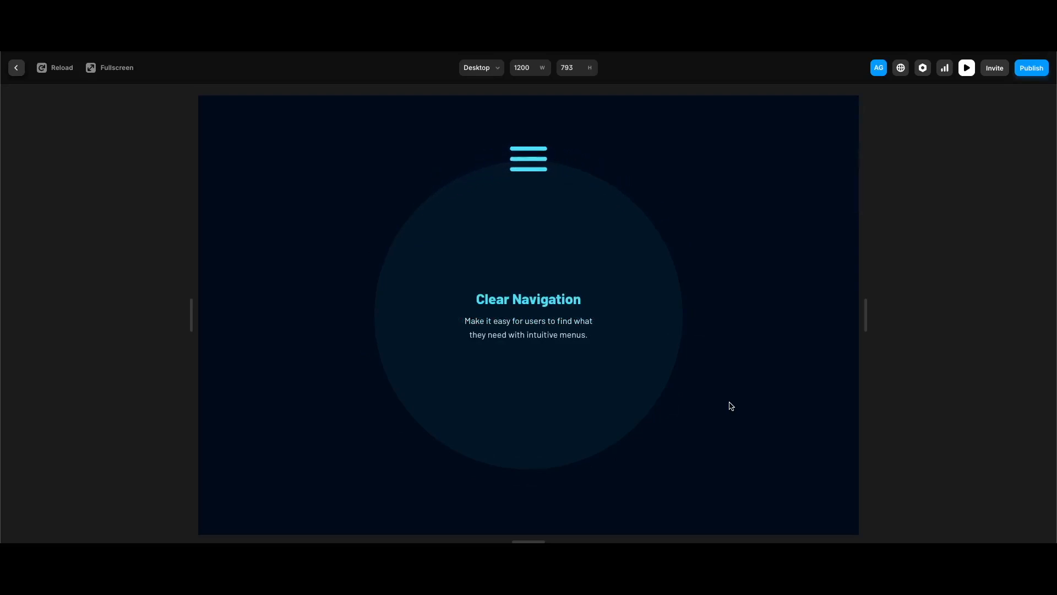
pyautogui.scroll(-3, 730, 406)
pyautogui.scroll(-2, 768, 397)
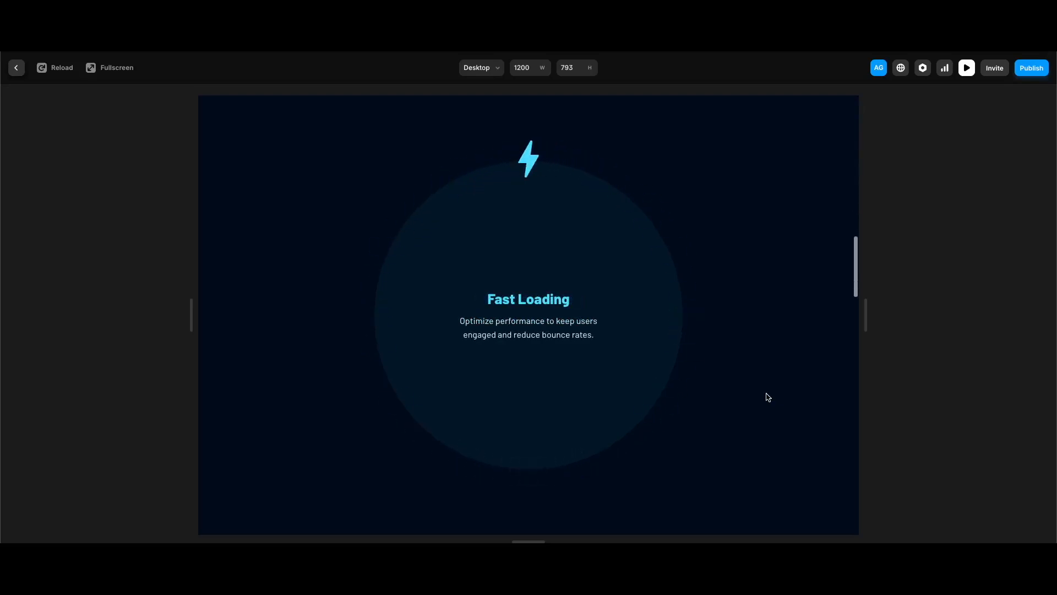
pyautogui.scroll(-3, 768, 397)
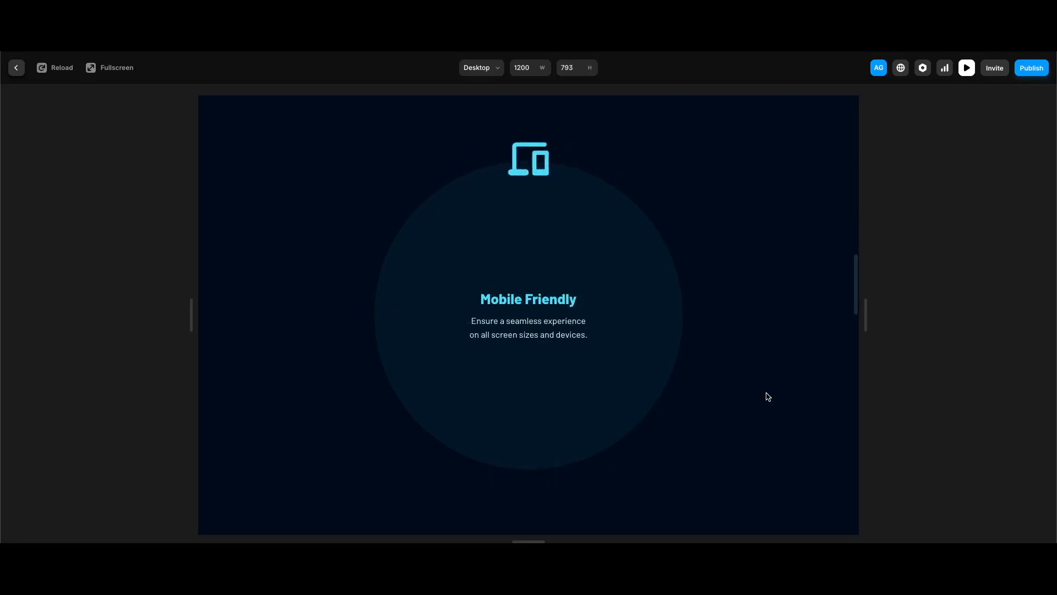
pyautogui.scroll(-4, 768, 397)
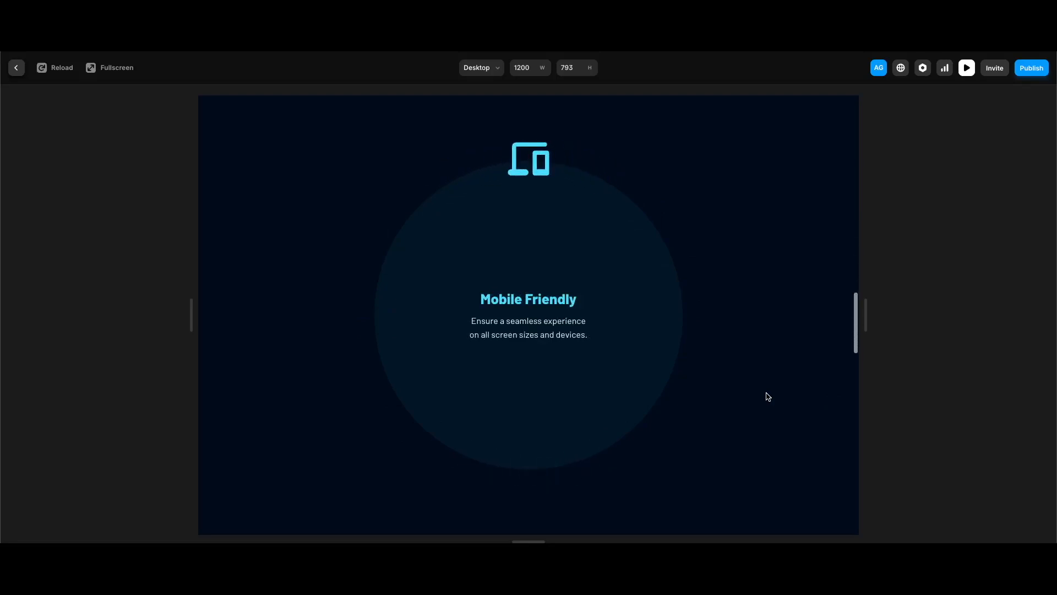
pyautogui.scroll(-3, 768, 397)
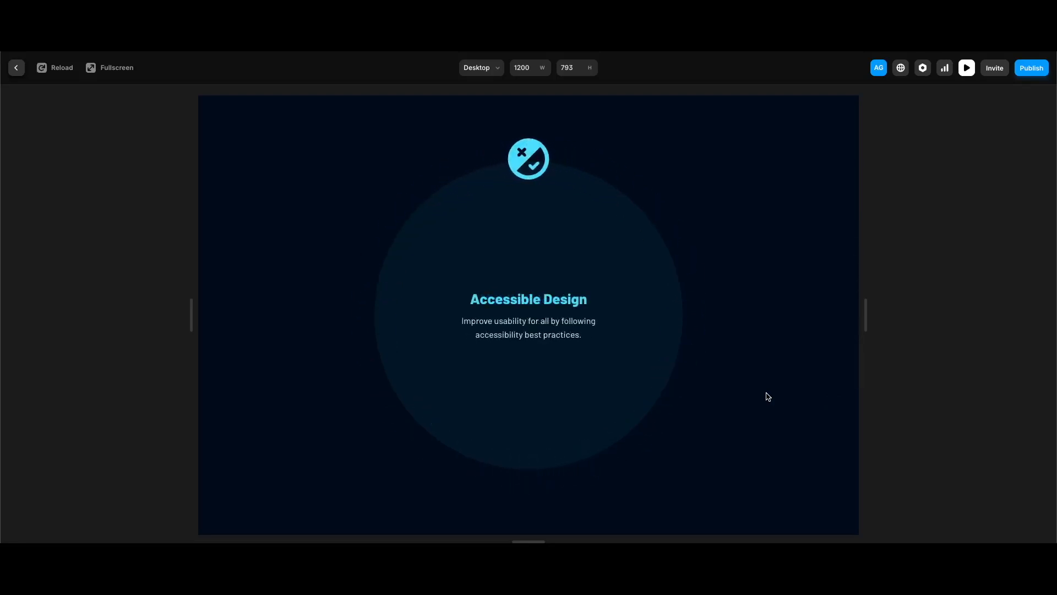
pyautogui.scroll(3, 768, 397)
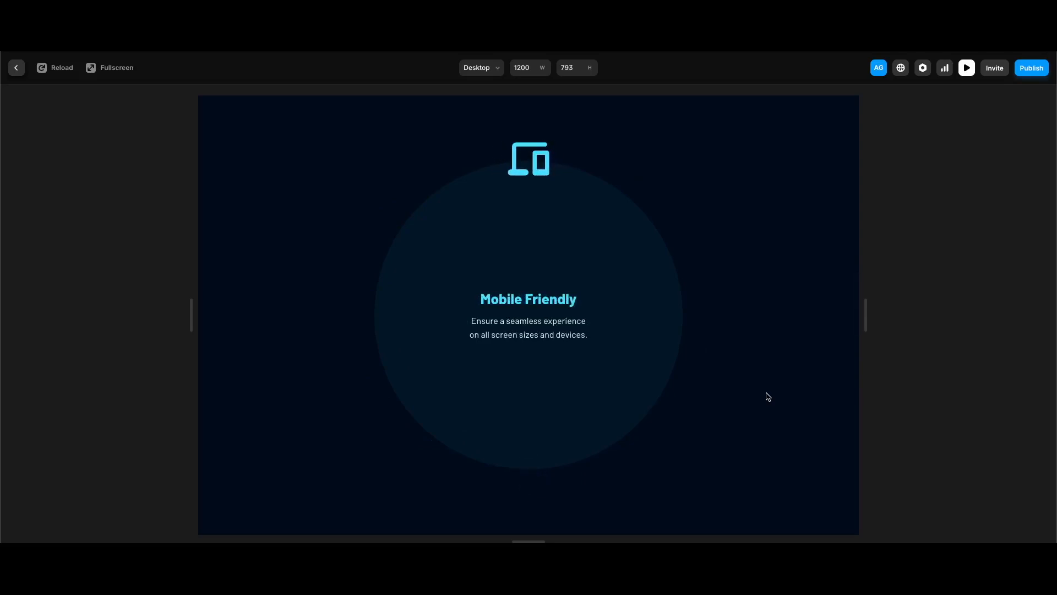
pyautogui.scroll(2, 768, 396)
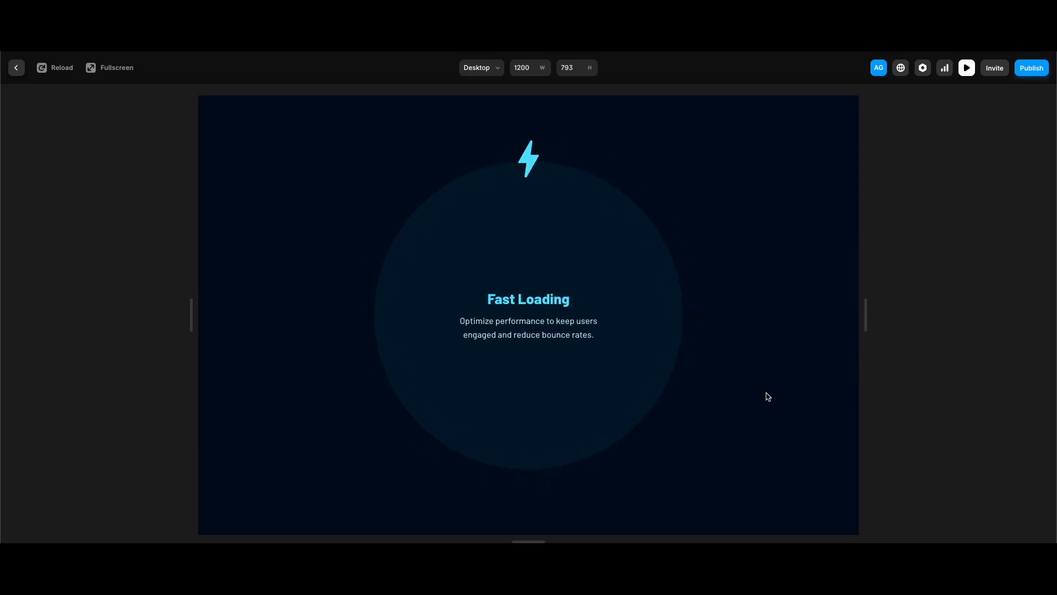
pyautogui.scroll(2, 768, 396)
pyautogui.scroll(-2, 768, 396)
pyautogui.scroll(-2, 768, 397)
pyautogui.scroll(-2, 768, 397)
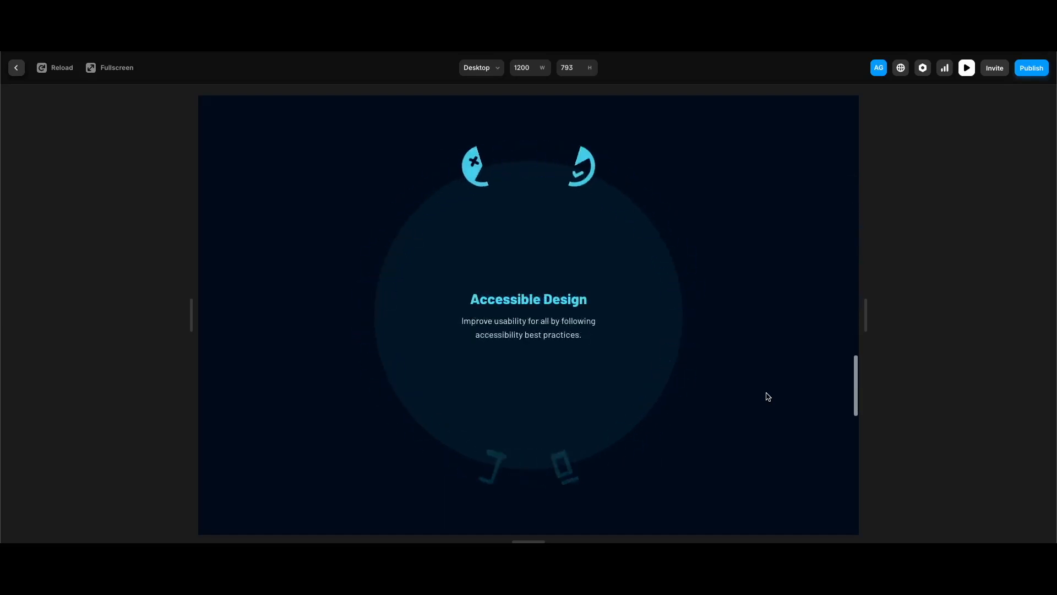